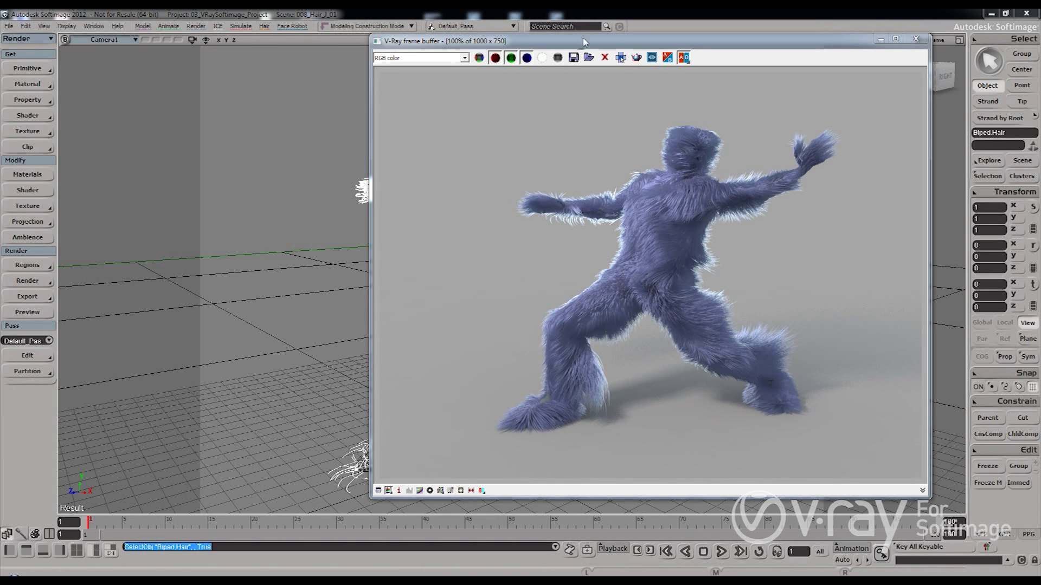
Move the V-Ray frame buffer aside, zoom in on the fur, and return to the Softimage viewport
{"action": "left_click_drag", "start_coordinate": [580, 43], "coordinate": [601, 40]}
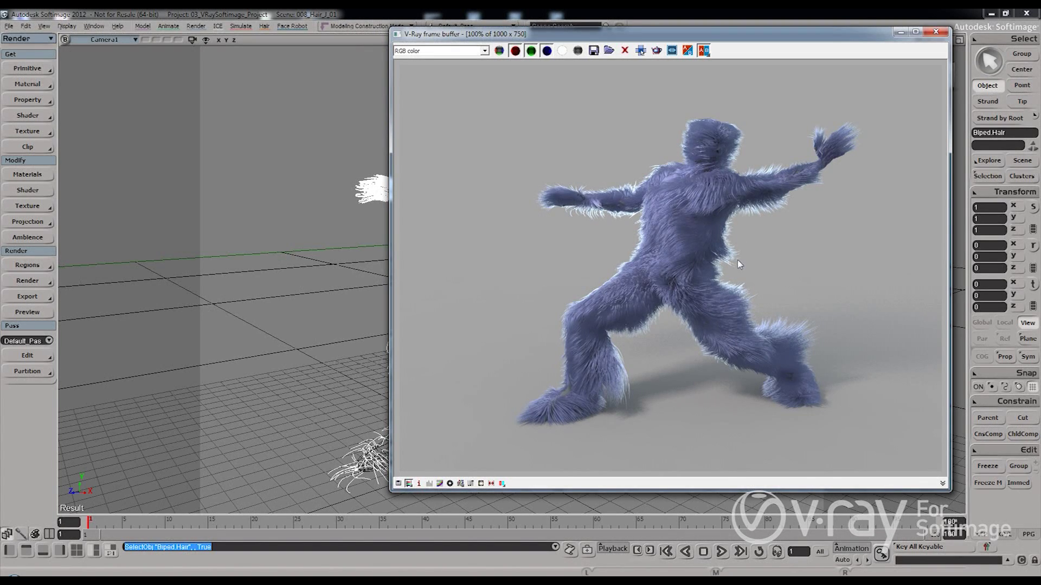
{"action": "scroll", "coordinate": [704, 264], "scroll_direction": "up", "scroll_amount": 3}
{"action": "scroll", "coordinate": [703, 264], "scroll_direction": "down", "scroll_amount": 3}
{"action": "left_click", "coordinate": [336, 184]}
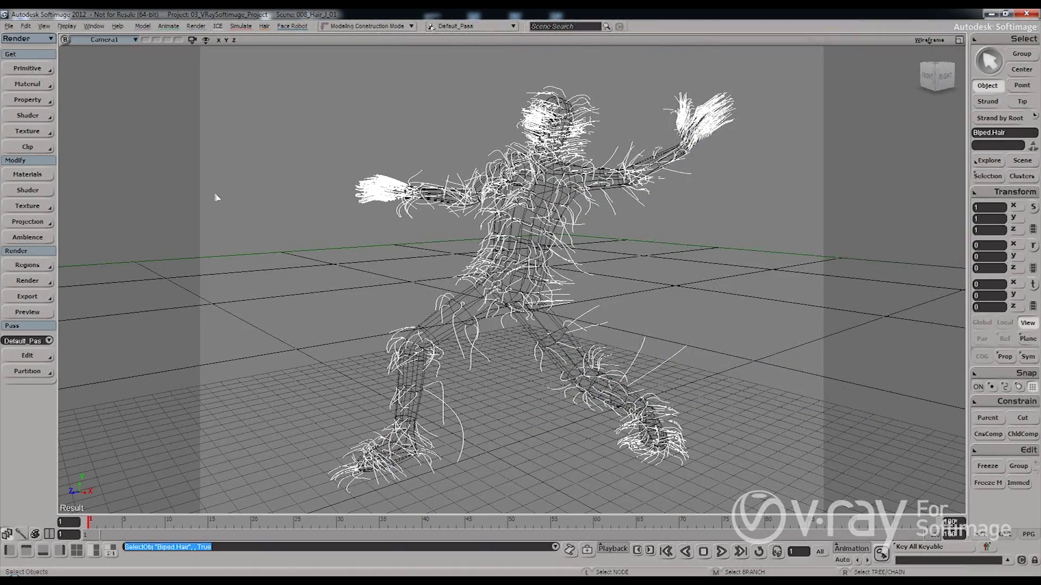
Open the VRayHairMtl1 hair material's property editor and place it beside the render
{"action": "left_click", "coordinate": [30, 190]}
{"action": "left_click_drag", "start_coordinate": [245, 99], "coordinate": [305, 112]}
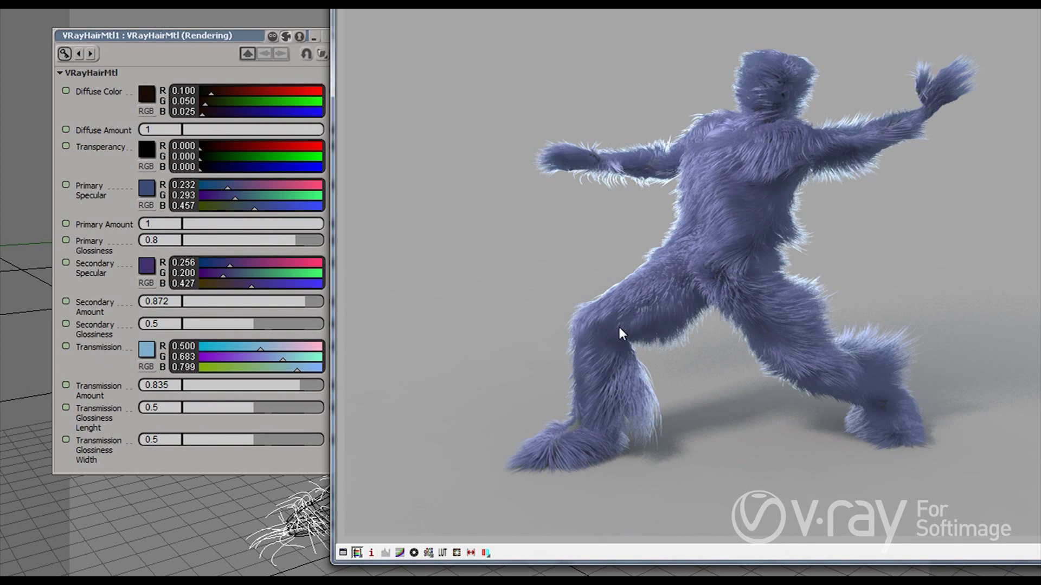
{"action": "scroll", "coordinate": [642, 340], "scroll_direction": "up", "scroll_amount": 10}
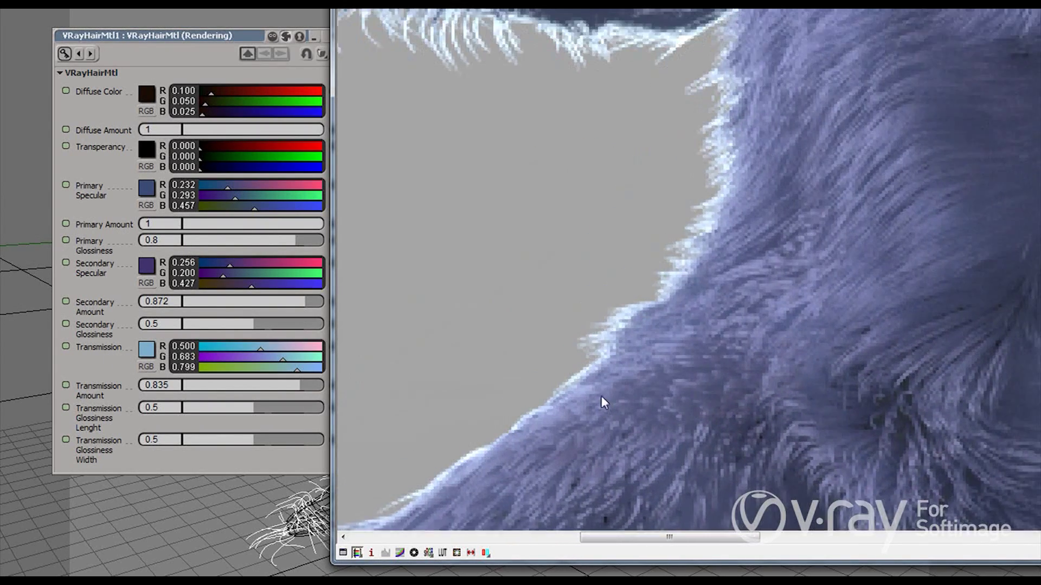
{"action": "middle_click_drag", "start_coordinate": [445, 47], "coordinate": [456, 278]}
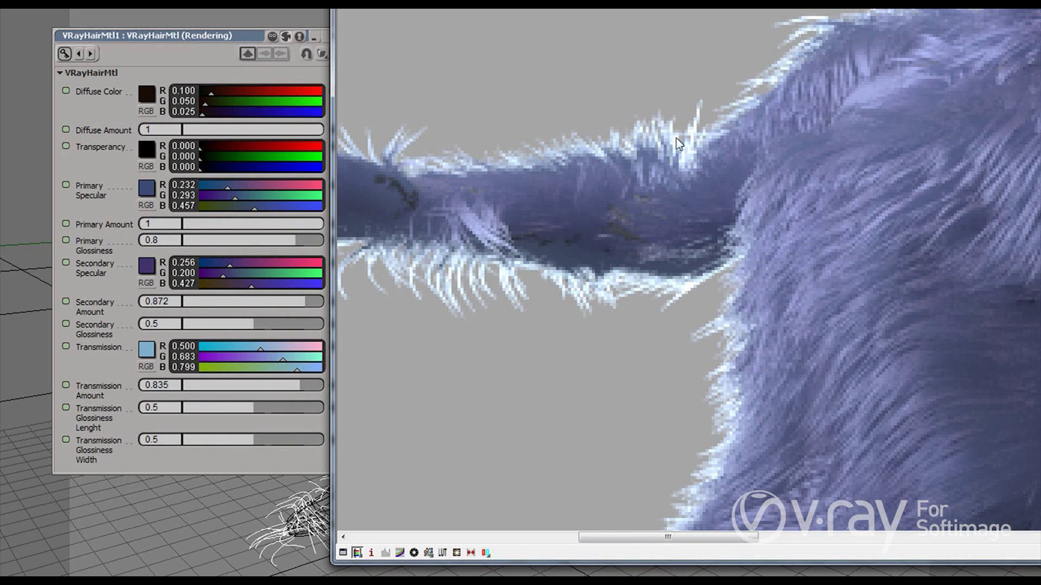
{"action": "scroll", "coordinate": [801, 57], "scroll_direction": "down", "scroll_amount": 5}
{"action": "middle_click_drag", "start_coordinate": [880, 227], "coordinate": [813, 196]}
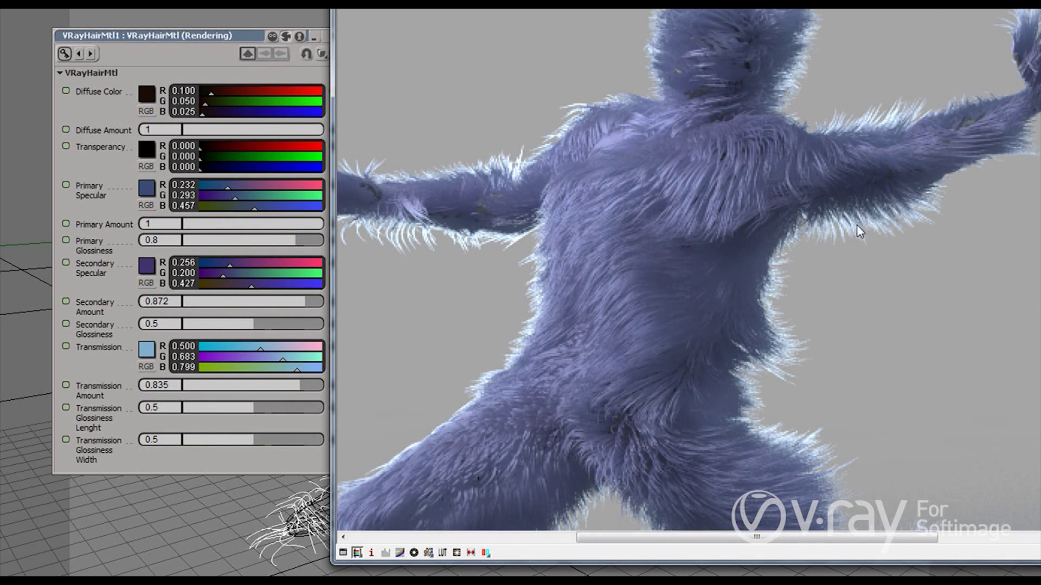
{"action": "scroll", "coordinate": [727, 255], "scroll_direction": "down", "scroll_amount": 3}
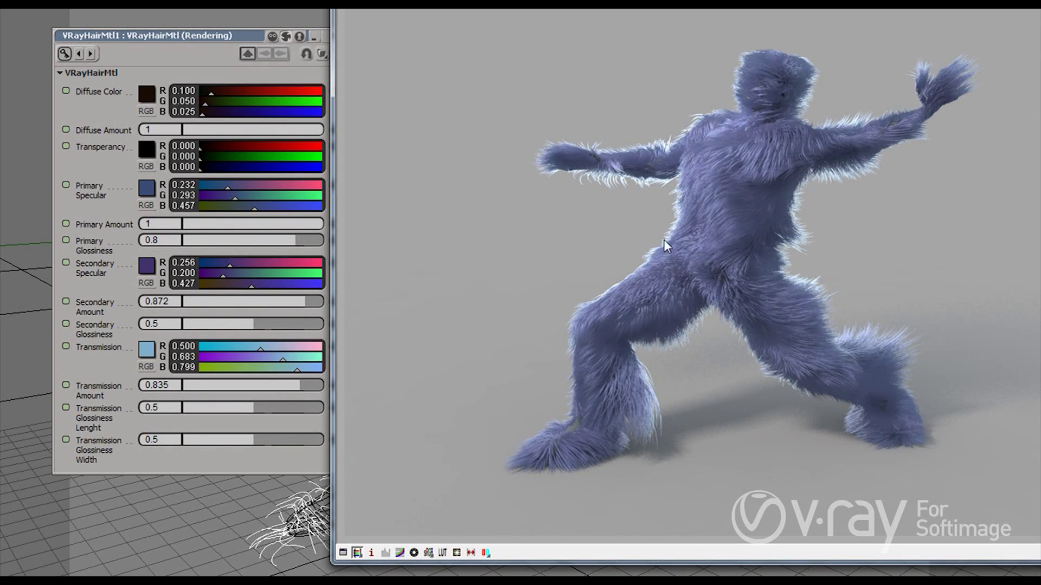
{"action": "scroll", "coordinate": [669, 240], "scroll_direction": "up", "scroll_amount": 3}
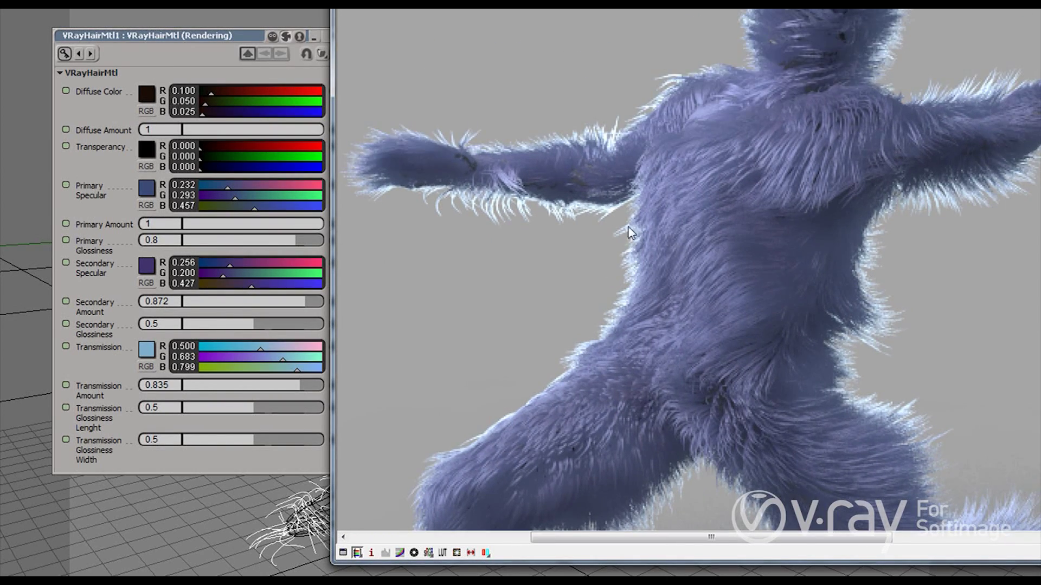
{"action": "middle_click_drag", "start_coordinate": [855, 302], "coordinate": [746, 271]}
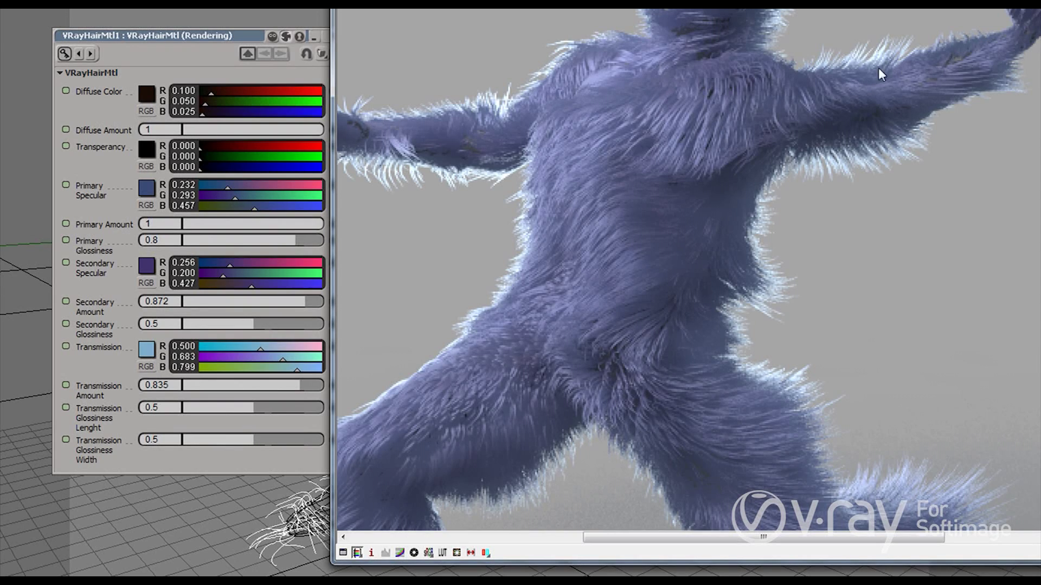
{"action": "middle_click_drag", "start_coordinate": [766, 88], "coordinate": [818, 169]}
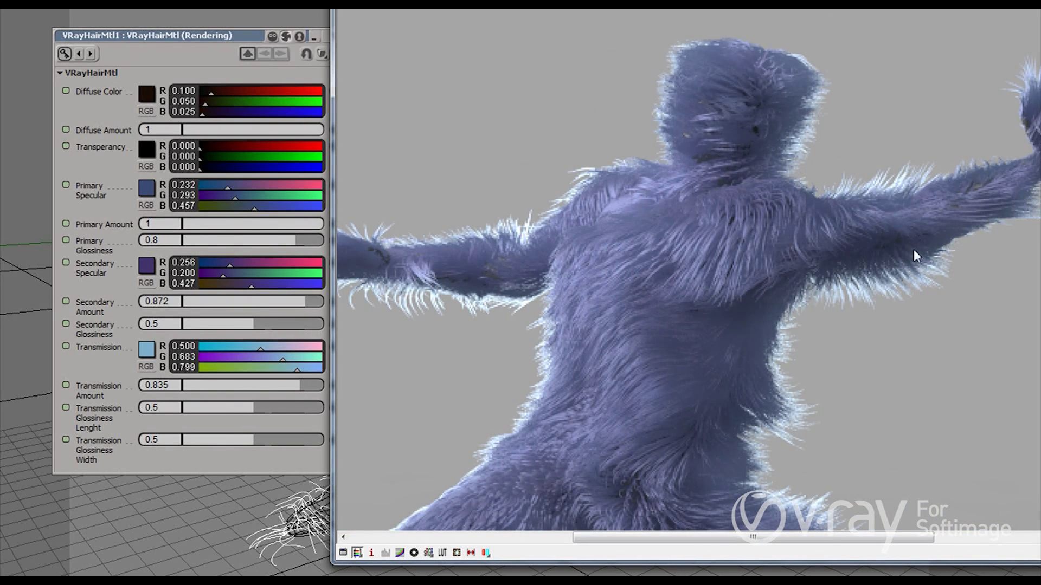
{"action": "scroll", "coordinate": [873, 260], "scroll_direction": "down", "scroll_amount": 3}
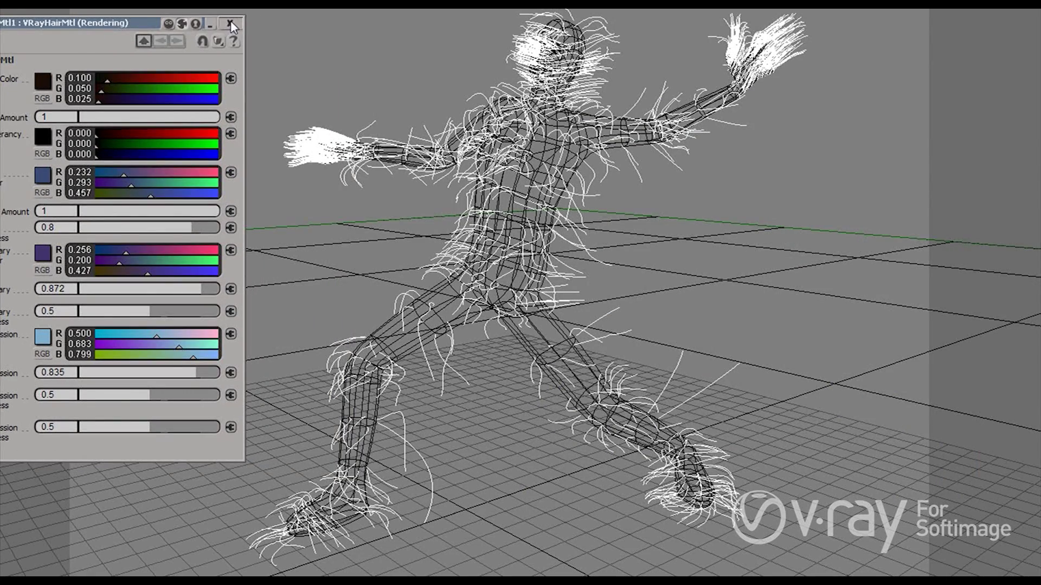
Close the hair material editor, select Biped_Man, and open Map Paint Tools > Brush Properties
{"action": "left_click", "coordinate": [230, 25]}
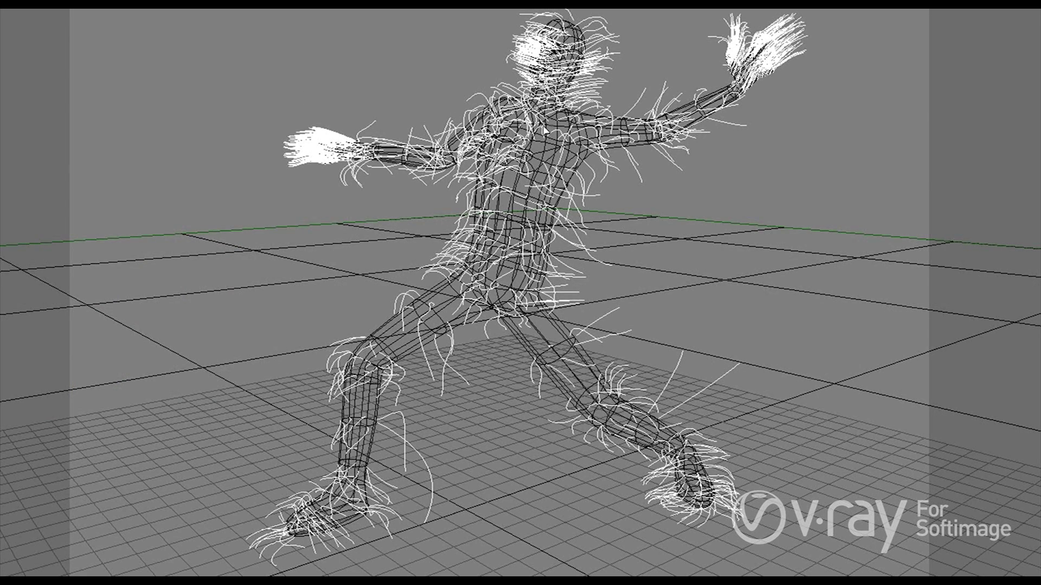
{"action": "left_click", "coordinate": [618, 131]}
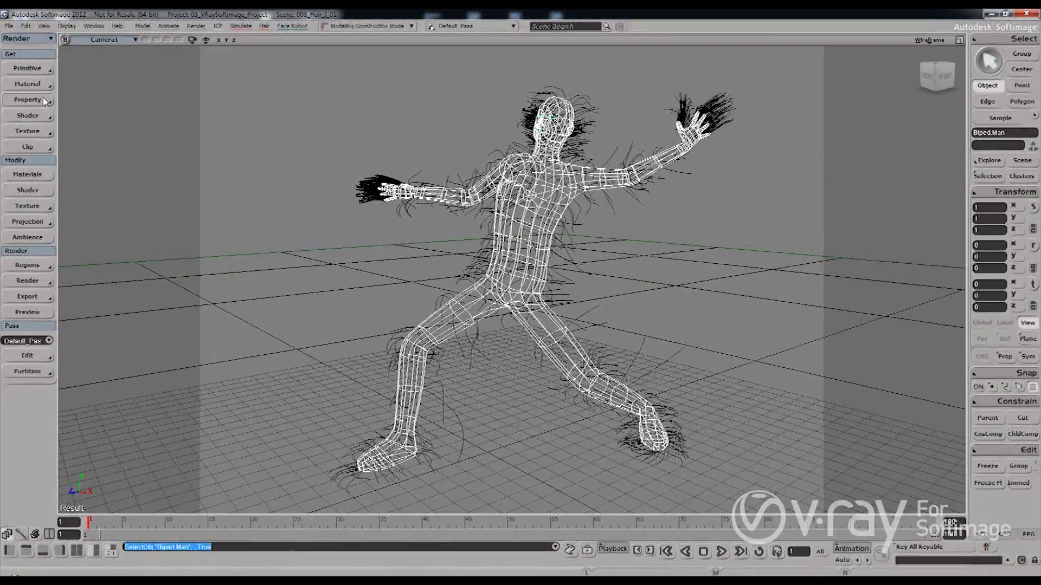
{"action": "left_click", "coordinate": [46, 101]}
{"action": "mouse_move", "coordinate": [110, 156]}
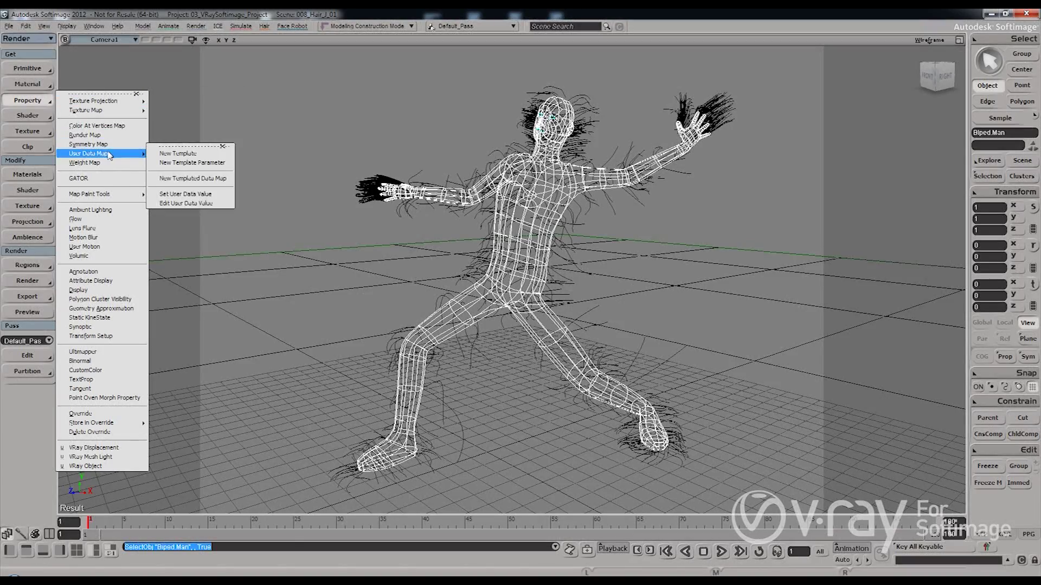
{"action": "mouse_move", "coordinate": [108, 194]}
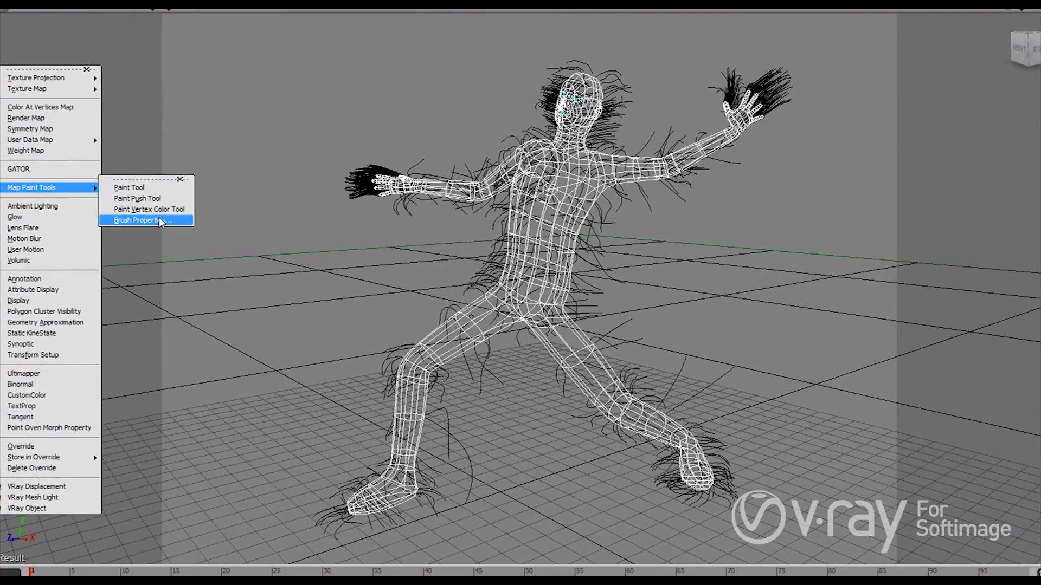
{"action": "left_click", "coordinate": [161, 221]}
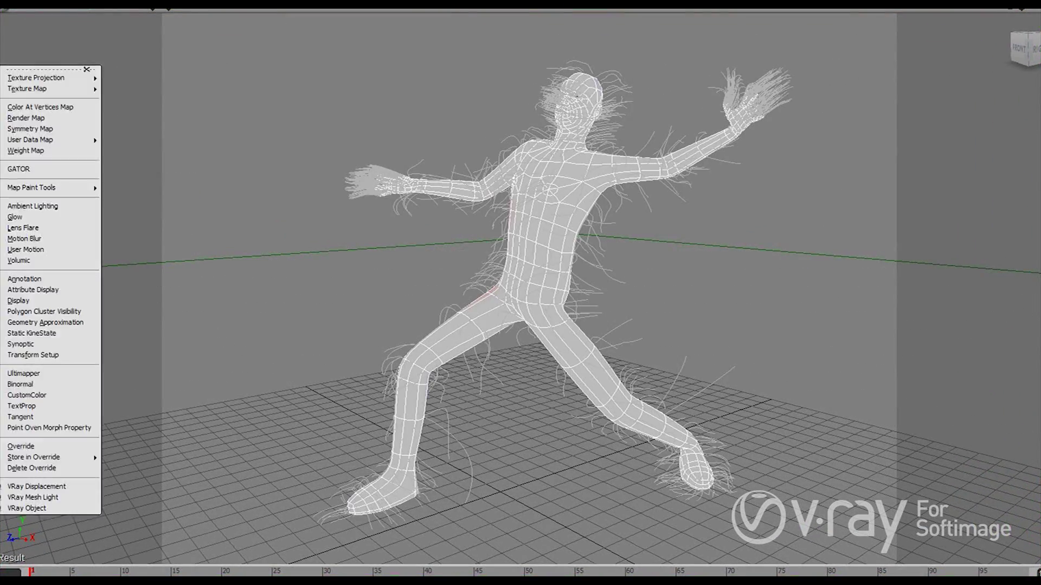
{"action": "mouse_move", "coordinate": [43, 187]}
{"action": "left_click", "coordinate": [138, 222]}
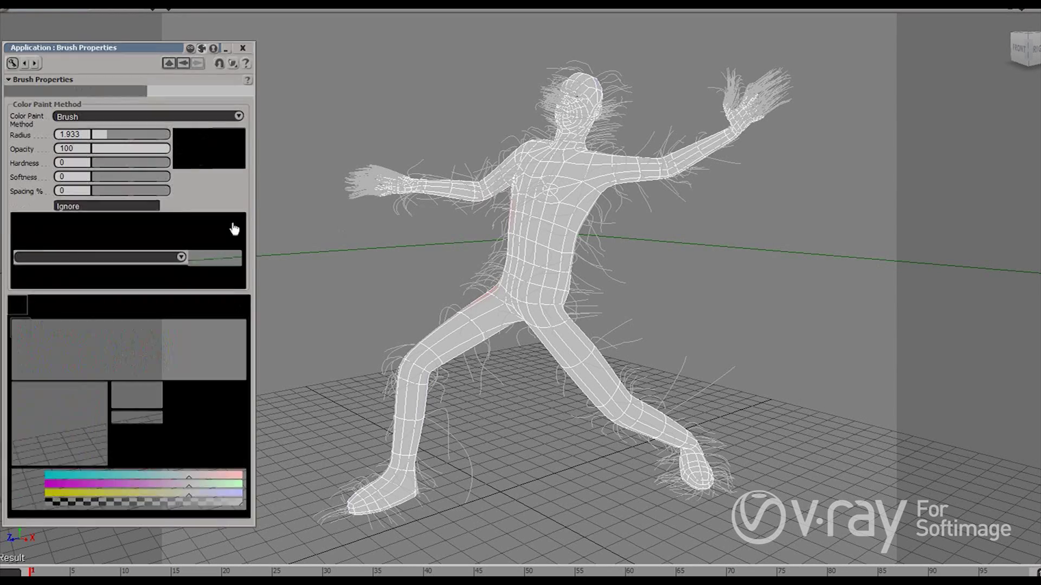
Paint the hips and thighs red, the chest green, and the head light blue
{"action": "left_click", "coordinate": [17, 336]}
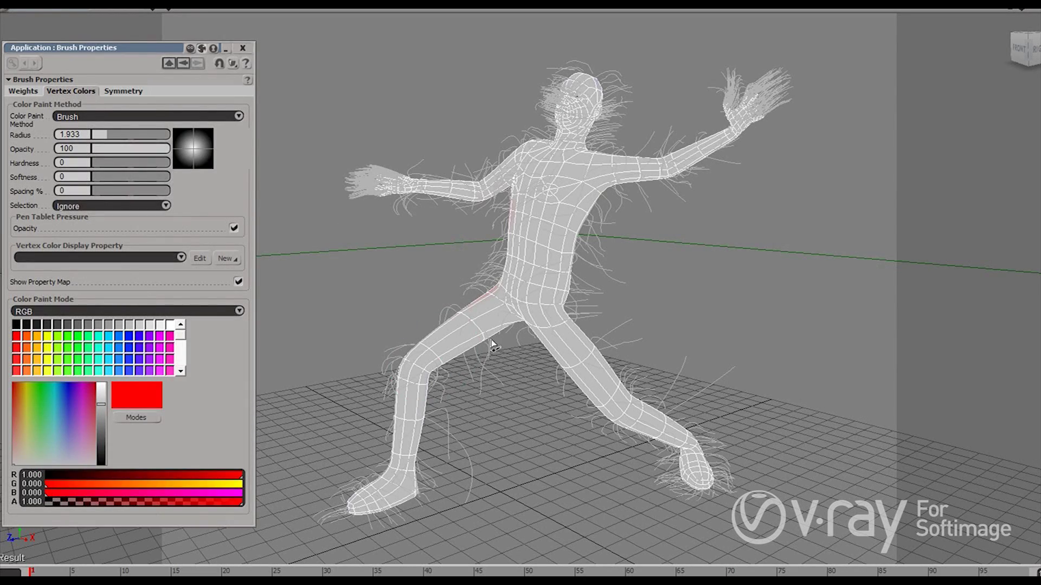
{"action": "mouse_move", "coordinate": [493, 343]}
{"action": "left_mouse_down"}
{"action": "mouse_move", "coordinate": [468, 336]}
{"action": "mouse_move", "coordinate": [522, 290]}
{"action": "mouse_move", "coordinate": [556, 342]}
{"action": "mouse_move", "coordinate": [550, 304]}
{"action": "left_mouse_up"}
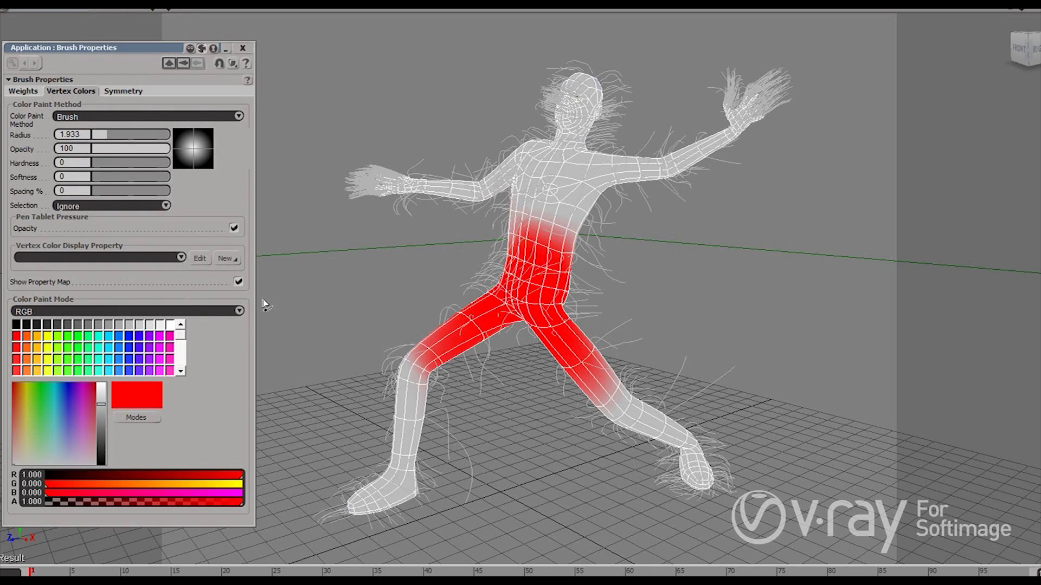
{"action": "left_click", "coordinate": [69, 340]}
{"action": "left_click_drag", "start_coordinate": [566, 162], "coordinate": [559, 196]}
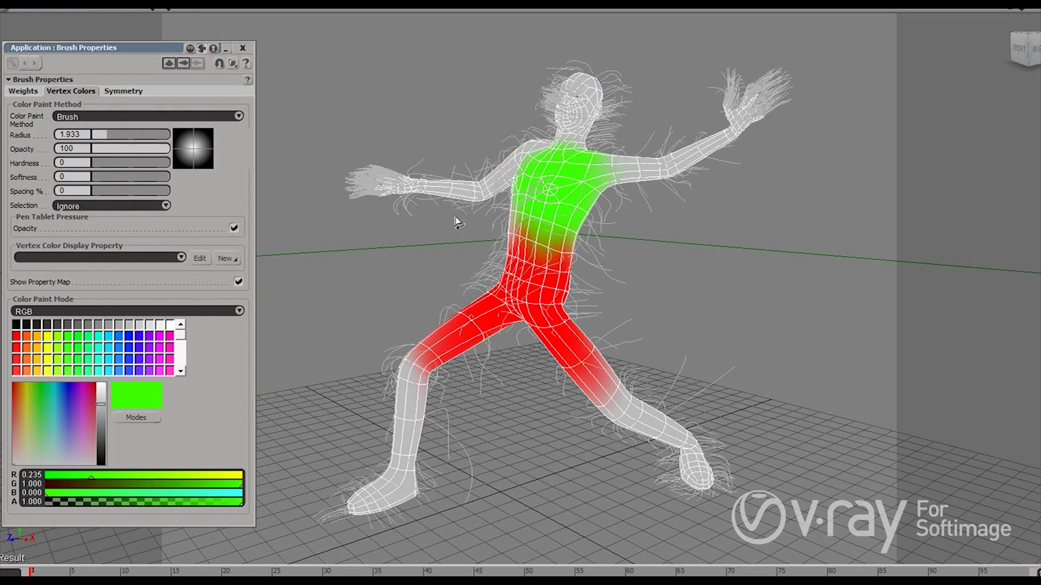
{"action": "left_click", "coordinate": [119, 339]}
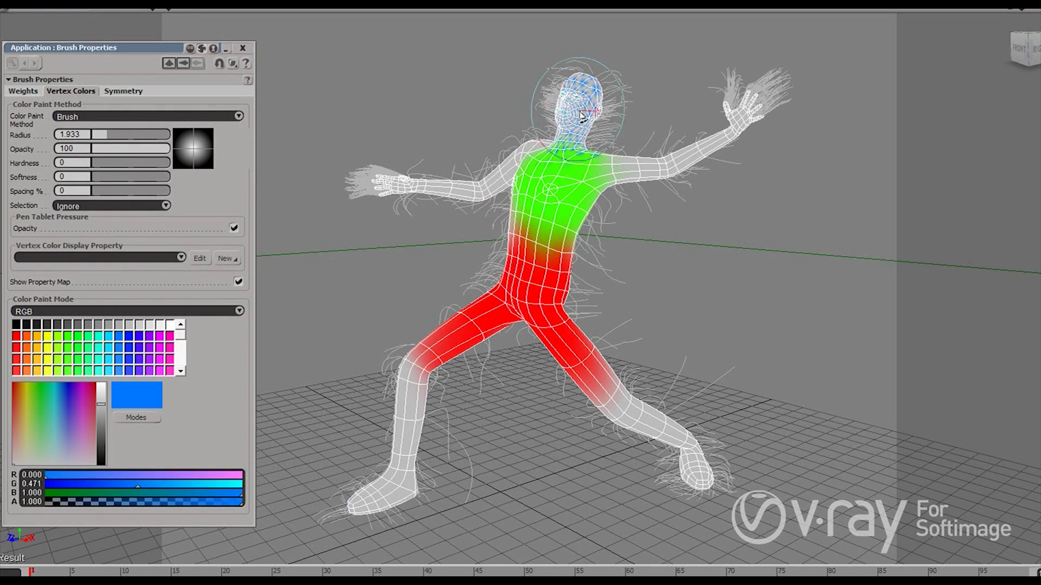
{"action": "left_click", "coordinate": [581, 115]}
Paint the raised arm dark blue, left arm and leg magenta, shin and chest green, then close Brush Properties
{"action": "left_click", "coordinate": [128, 337]}
{"action": "mouse_move", "coordinate": [597, 189]}
{"action": "left_mouse_down"}
{"action": "mouse_move", "coordinate": [677, 146]}
{"action": "mouse_move", "coordinate": [755, 125]}
{"action": "mouse_move", "coordinate": [773, 97]}
{"action": "mouse_move", "coordinate": [742, 124]}
{"action": "left_mouse_up"}
{"action": "left_click", "coordinate": [169, 337]}
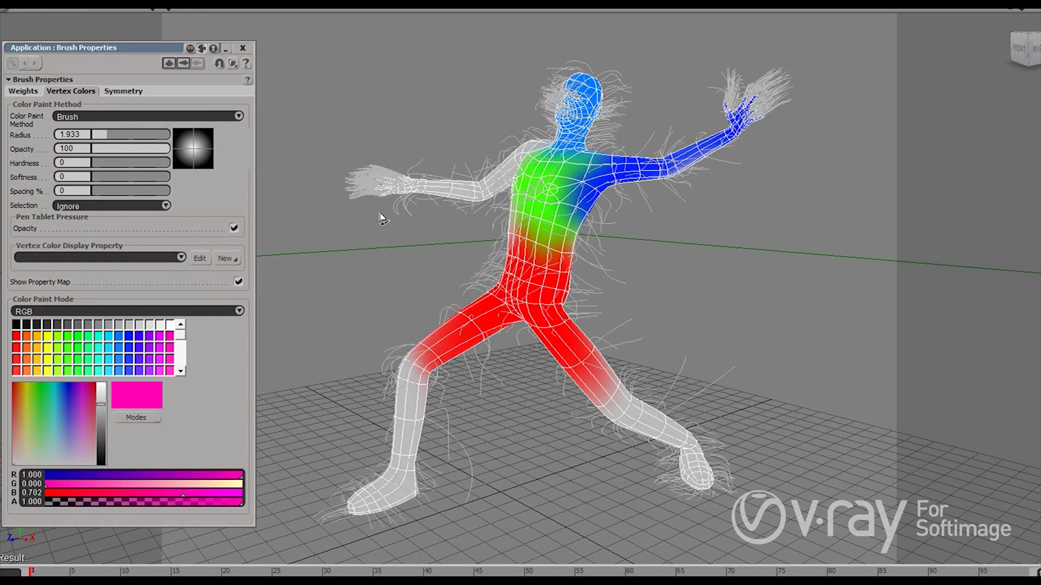
{"action": "mouse_move", "coordinate": [379, 189]}
{"action": "left_mouse_down"}
{"action": "mouse_move", "coordinate": [406, 196]}
{"action": "mouse_move", "coordinate": [542, 151]}
{"action": "left_mouse_up"}
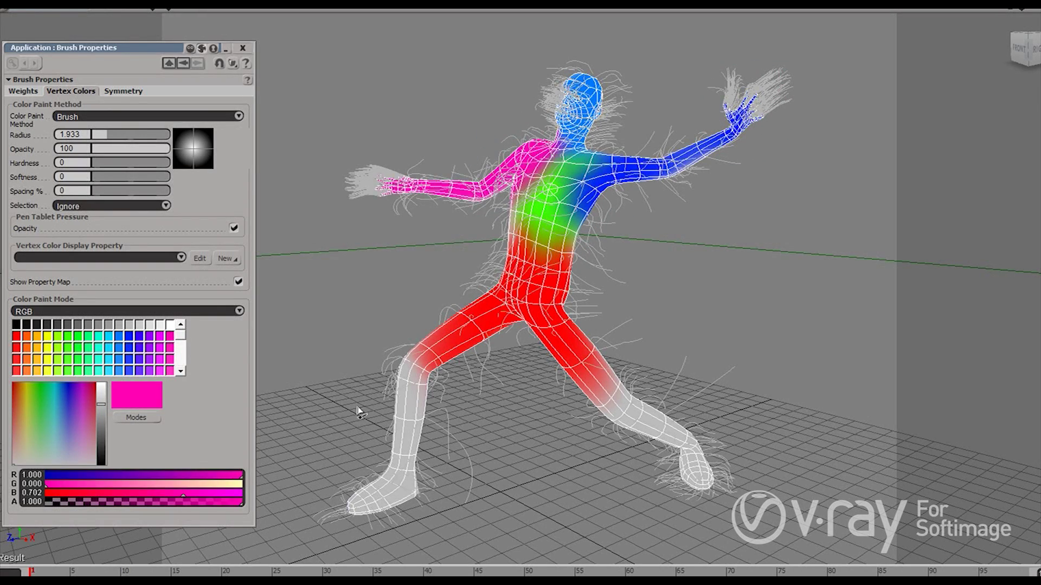
{"action": "left_click_drag", "start_coordinate": [404, 386], "coordinate": [383, 496]}
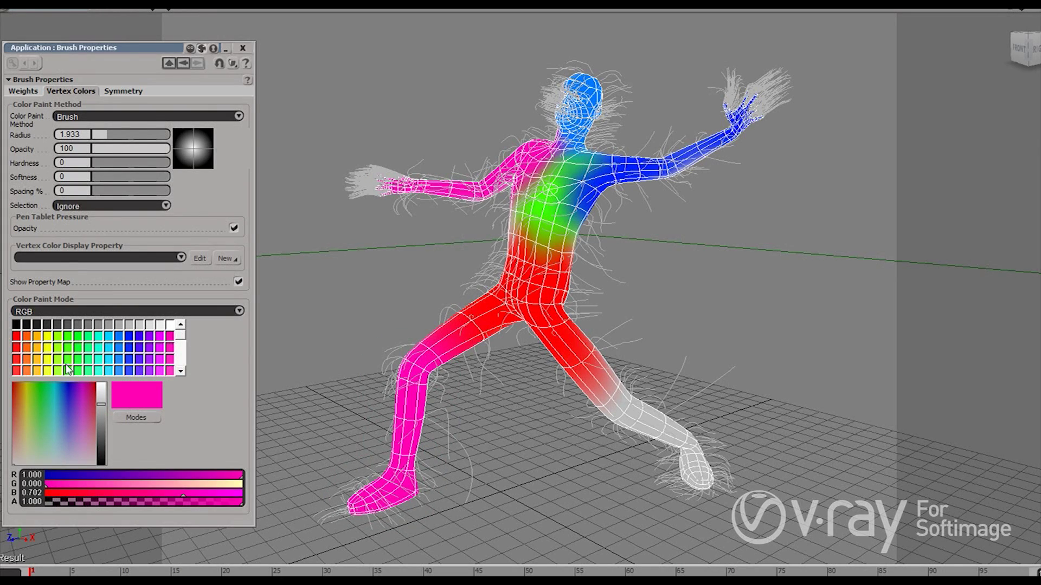
{"action": "left_click", "coordinate": [73, 351]}
{"action": "left_click_drag", "start_coordinate": [590, 415], "coordinate": [699, 477]}
{"action": "left_click_drag", "start_coordinate": [588, 211], "coordinate": [523, 149]}
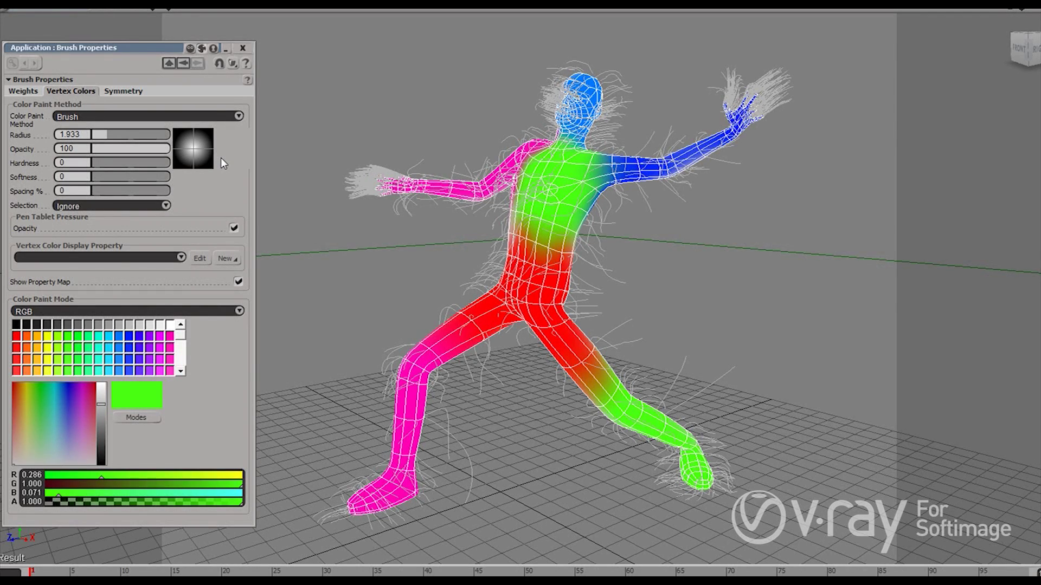
{"action": "left_click", "coordinate": [243, 48]}
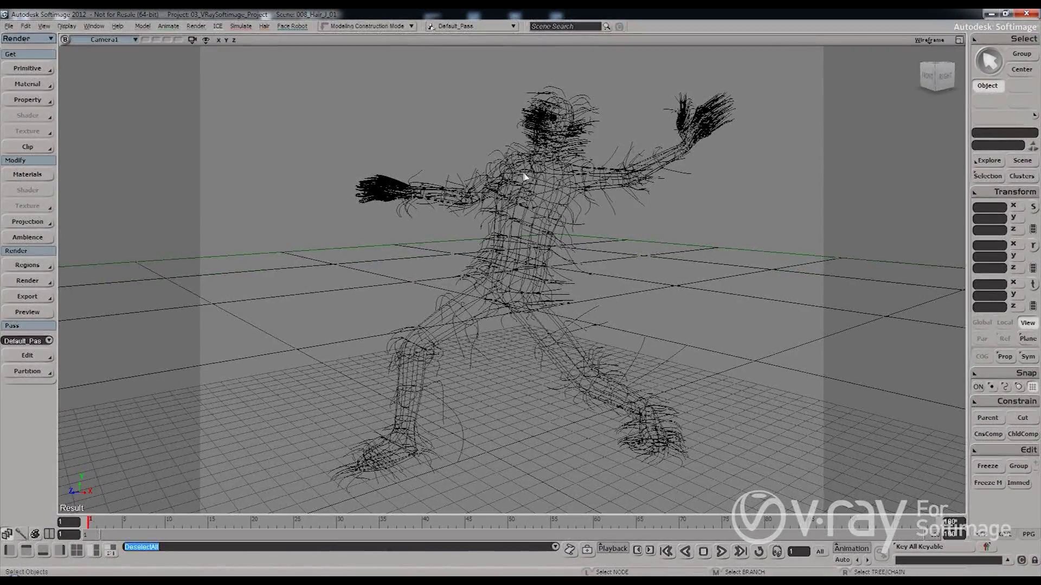
Expand Biped.Man's Polygon Mesh > Clusters > UV in the Explorer to reveal Vertex_Color, then select the hair
{"action": "left_click", "coordinate": [550, 167]}
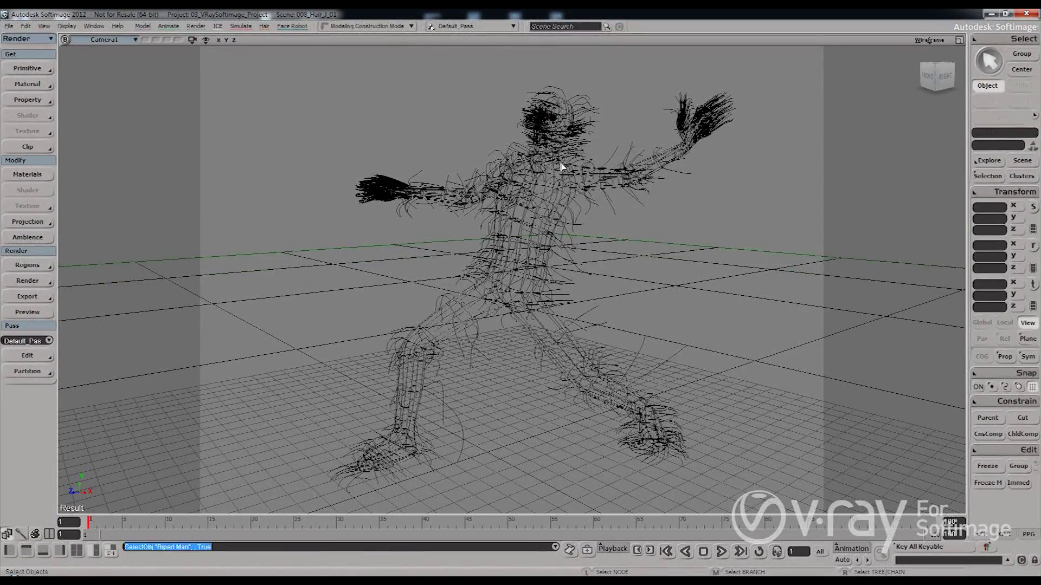
{"action": "key", "text": "ctrl"}
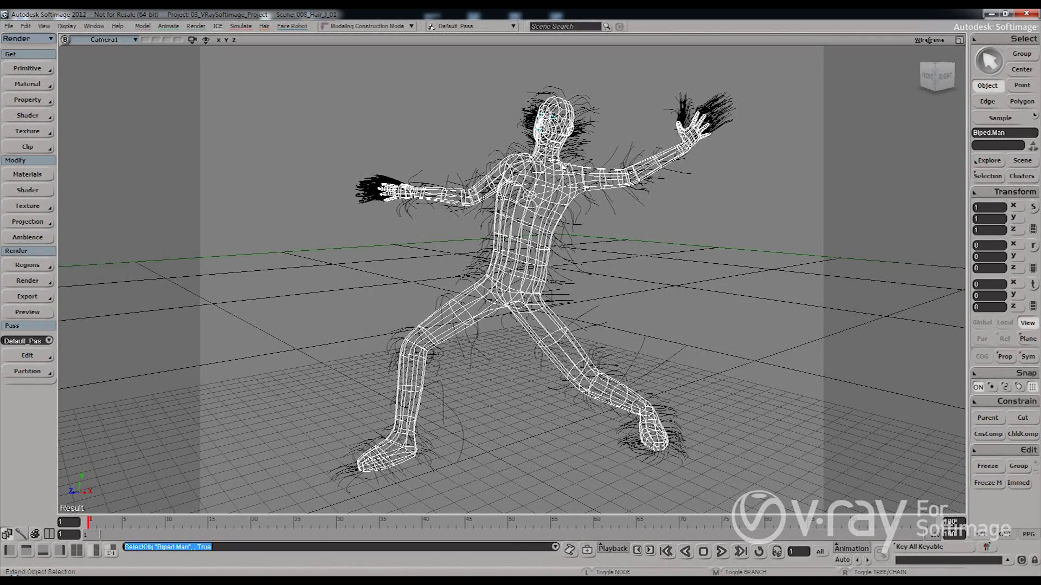
{"action": "key", "text": "ctrl+7"}
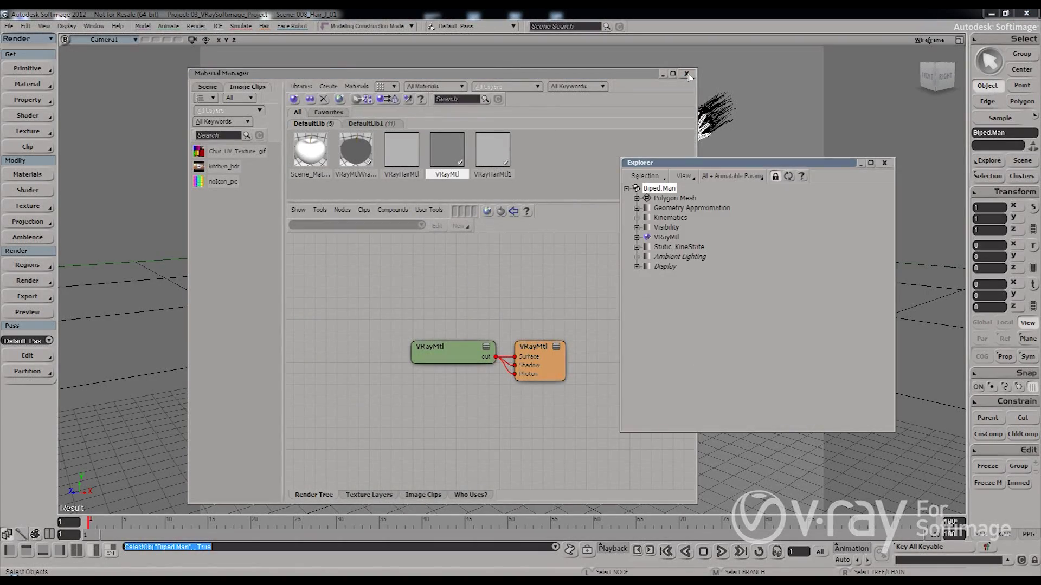
{"action": "left_click", "coordinate": [686, 74]}
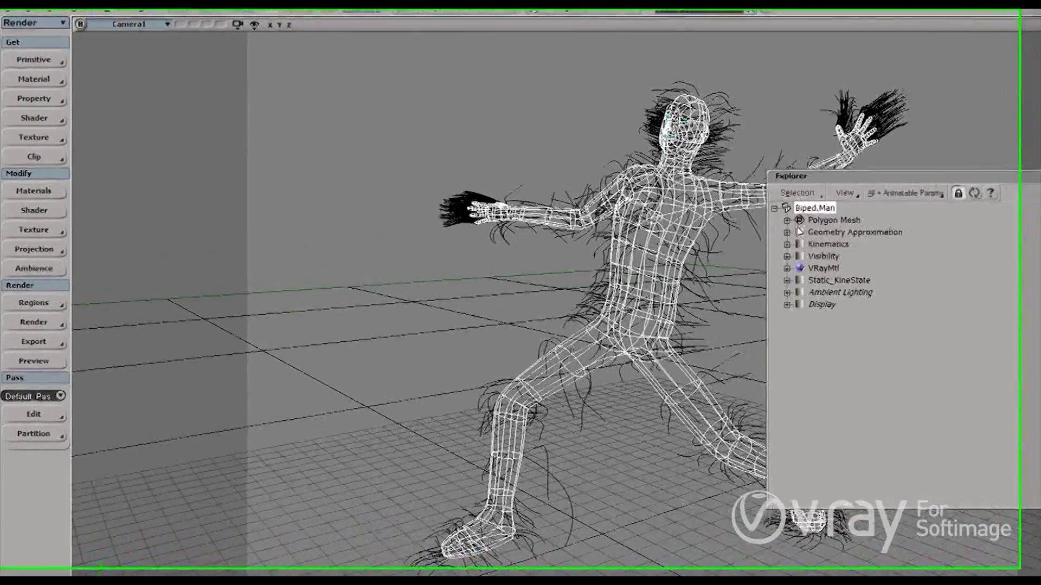
{"action": "left_click", "coordinate": [661, 202]}
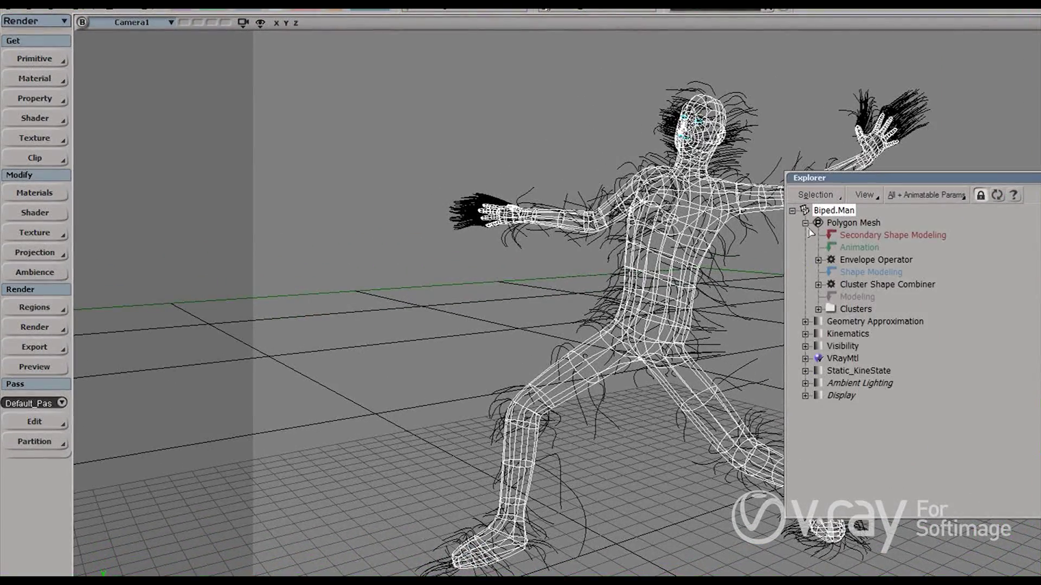
{"action": "left_click", "coordinate": [818, 309]}
{"action": "left_click", "coordinate": [832, 347]}
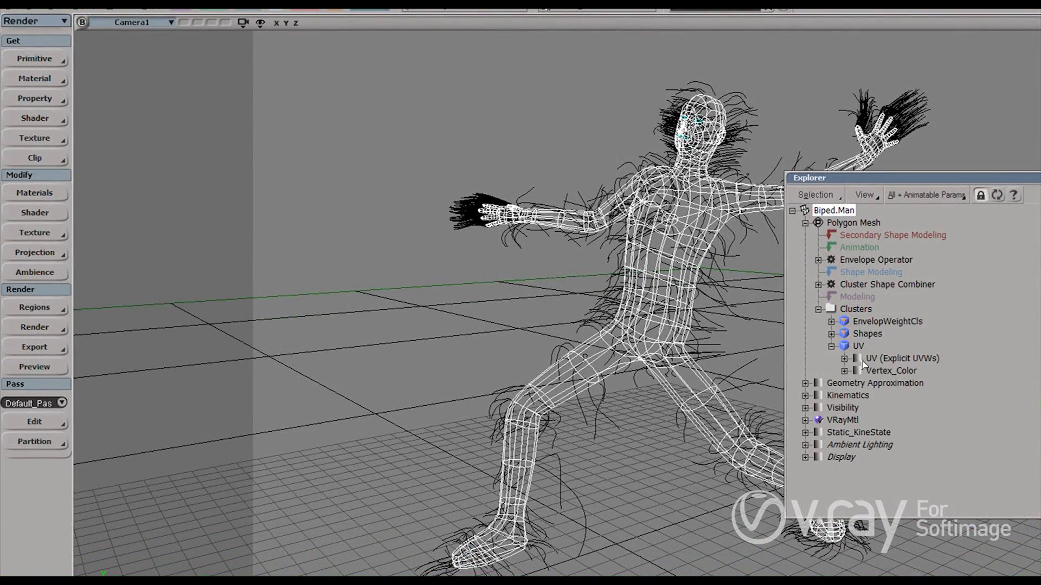
{"action": "left_click_drag", "start_coordinate": [905, 177], "coordinate": [892, 167]}
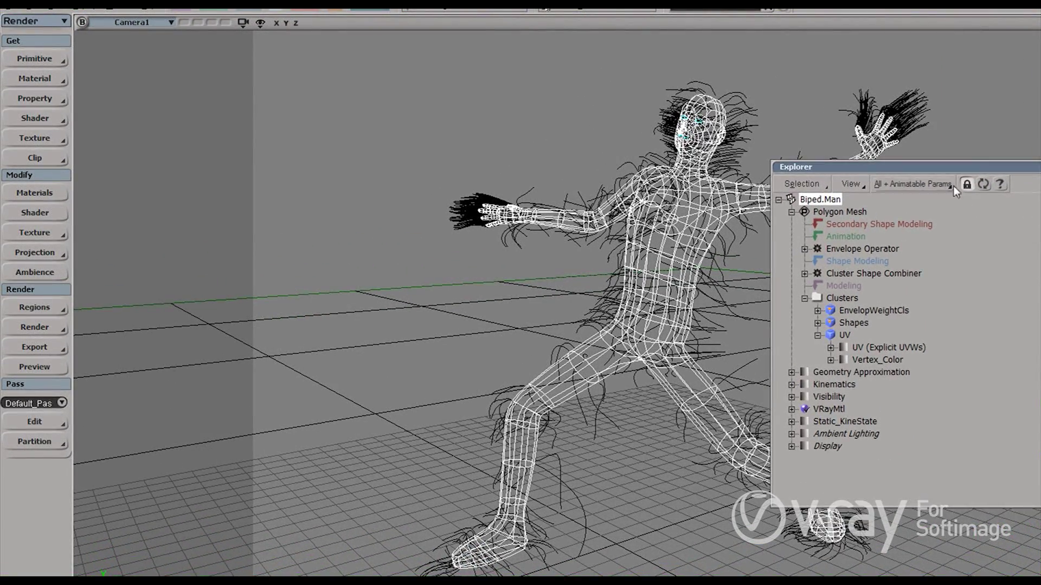
{"action": "left_click", "coordinate": [469, 200]}
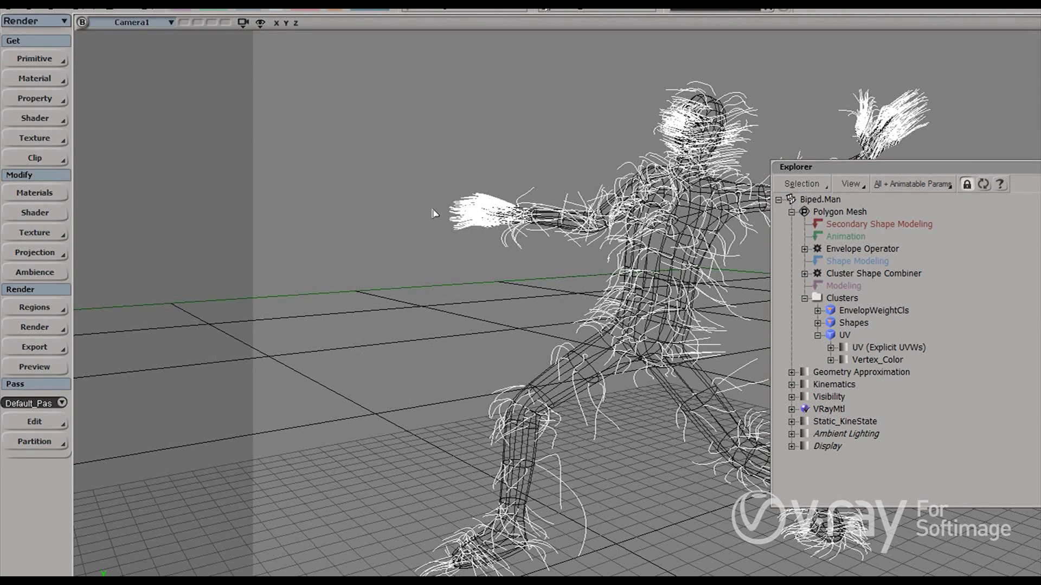
Switch to the Hair toolbar and transfer Biped.Man's Vertex_Color map onto the hair
{"action": "left_click", "coordinate": [45, 20]}
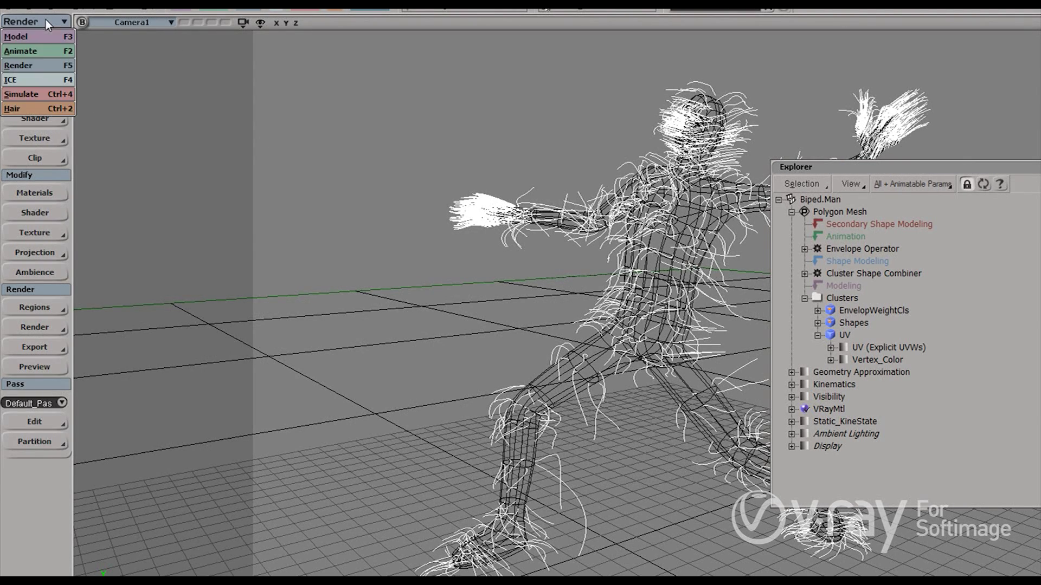
{"action": "left_click", "coordinate": [29, 108]}
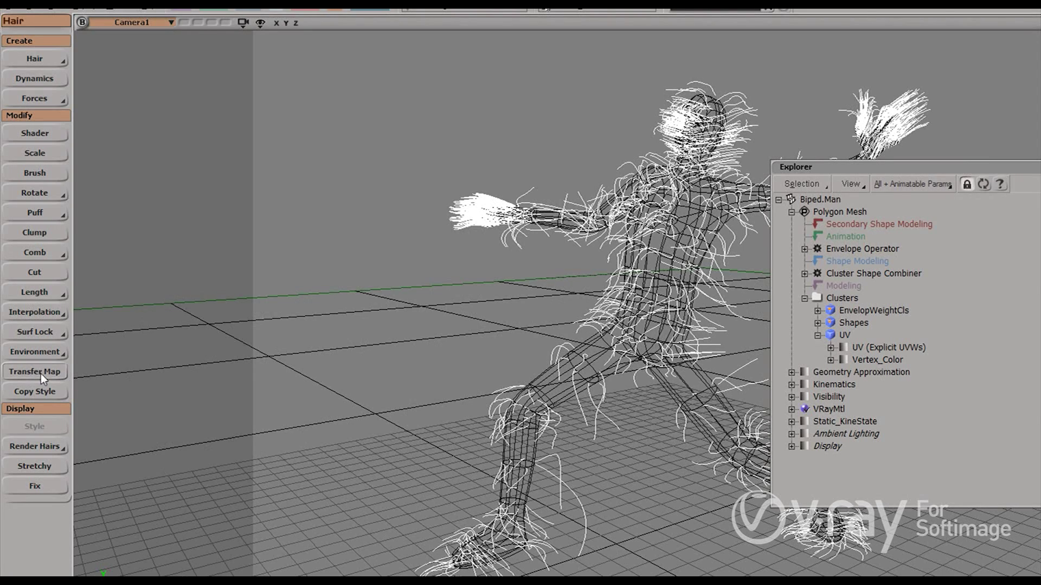
{"action": "left_click", "coordinate": [33, 373]}
{"action": "left_click", "coordinate": [876, 364]}
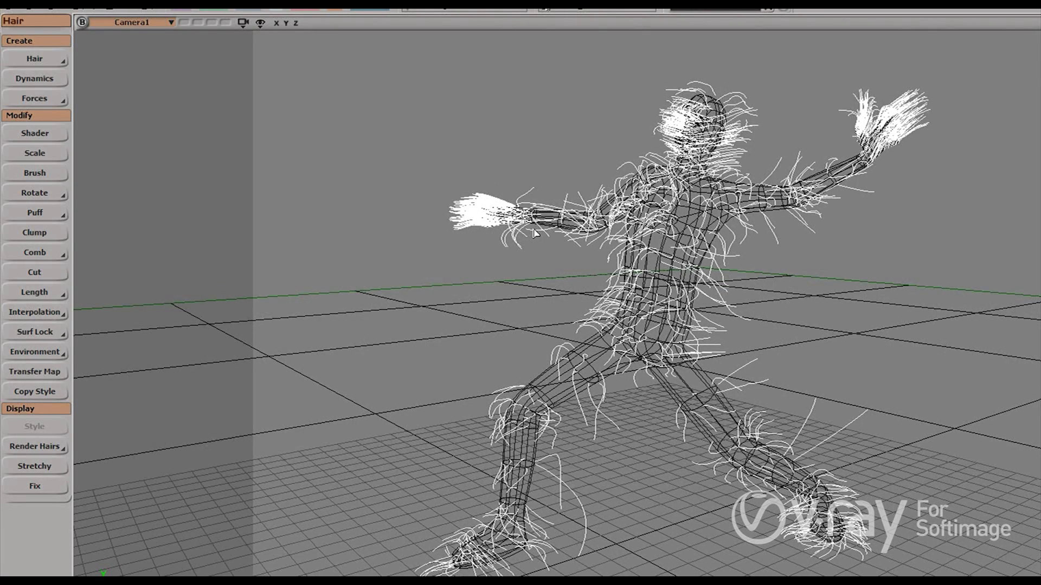
Open the Render Tree and wire a new Color Map Lookup node into VRayHairMtl's primary_specular
{"action": "key", "text": "7"}
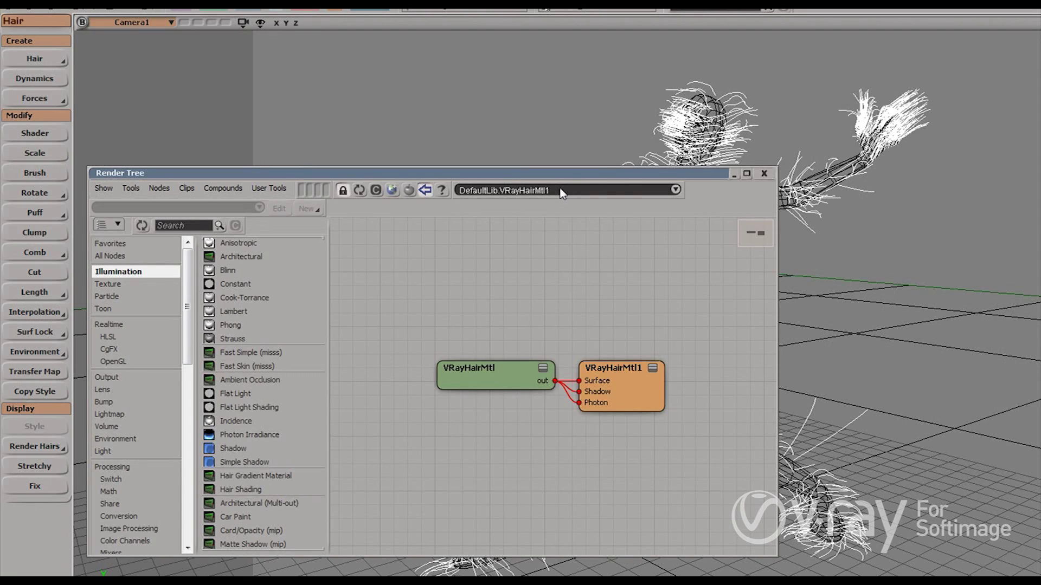
{"action": "left_click_drag", "start_coordinate": [549, 172], "coordinate": [598, 65]}
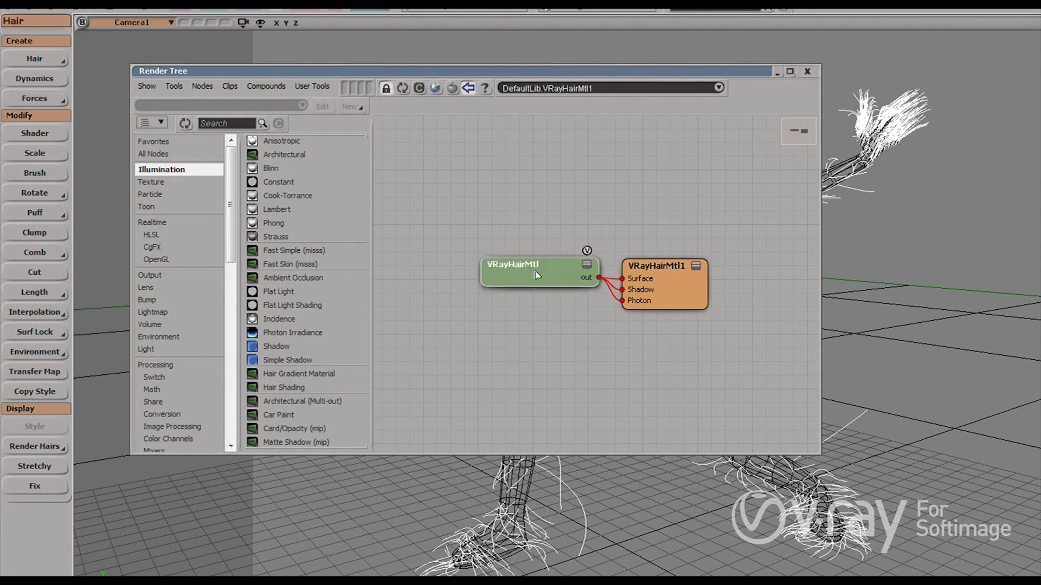
{"action": "left_click_drag", "start_coordinate": [582, 276], "coordinate": [677, 228]}
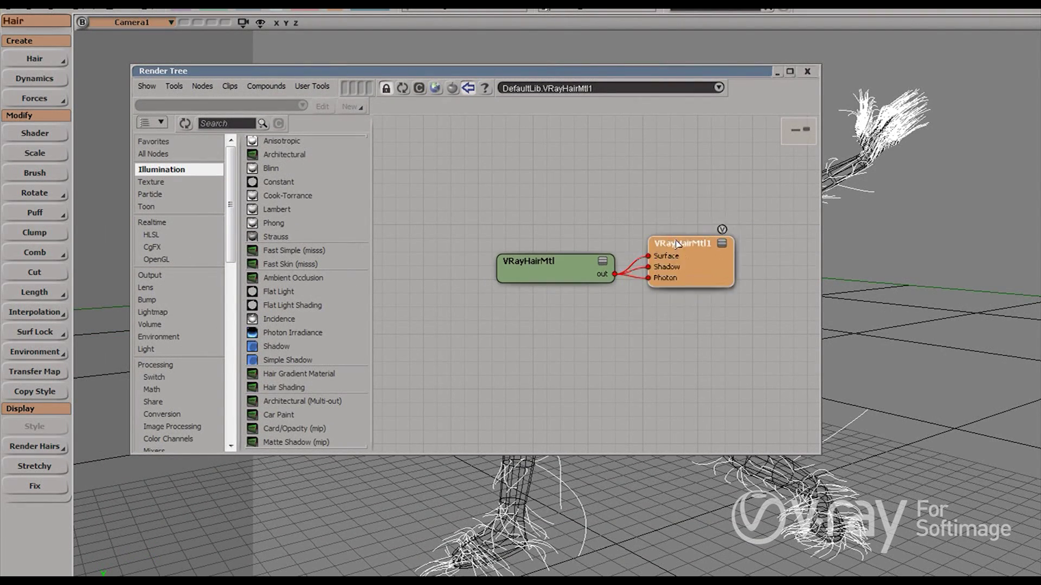
{"action": "left_click", "coordinate": [247, 124]}
{"action": "type", "text": "colo"}
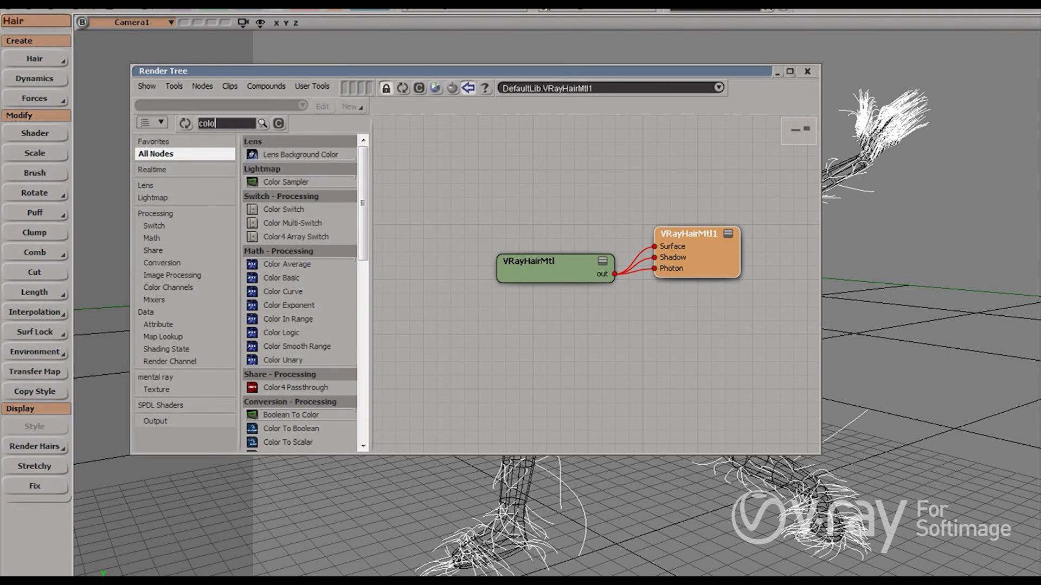
{"action": "type", "text": "r ma"}
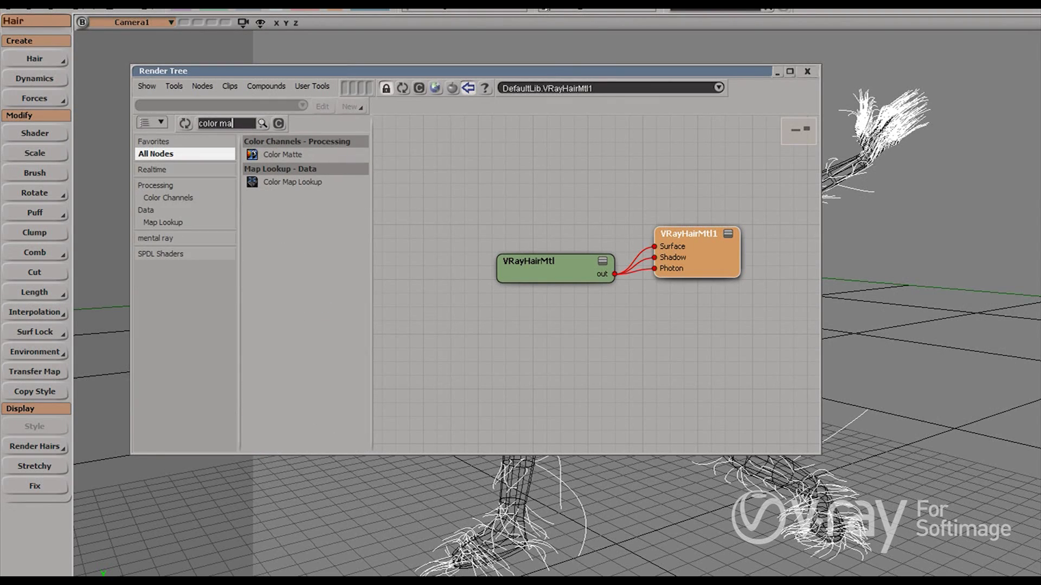
{"action": "left_click", "coordinate": [270, 183]}
{"action": "left_click_drag", "start_coordinate": [272, 187], "coordinate": [401, 215]}
{"action": "left_click_drag", "start_coordinate": [481, 223], "coordinate": [527, 274]}
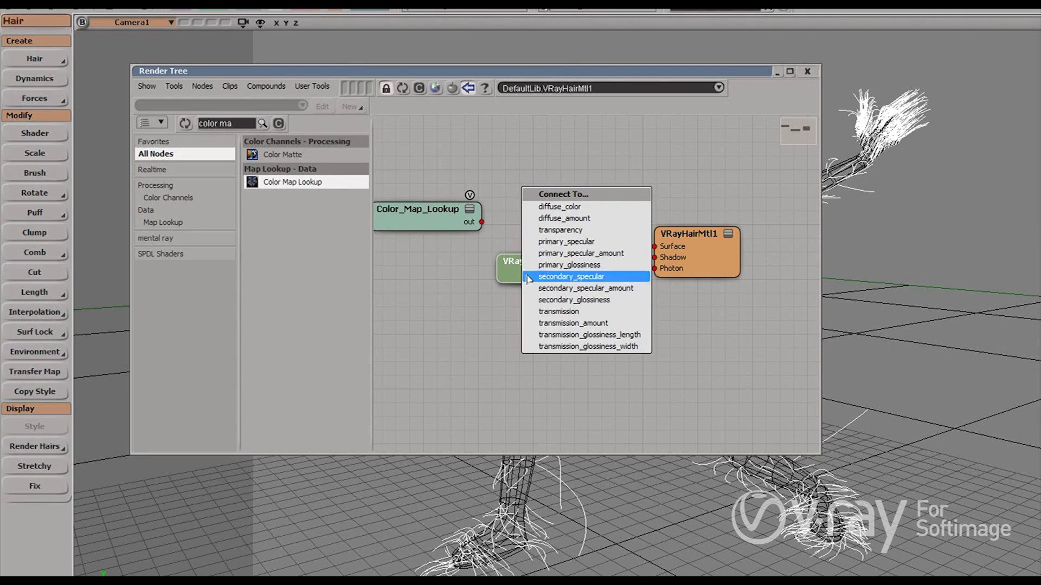
{"action": "left_click", "coordinate": [580, 242]}
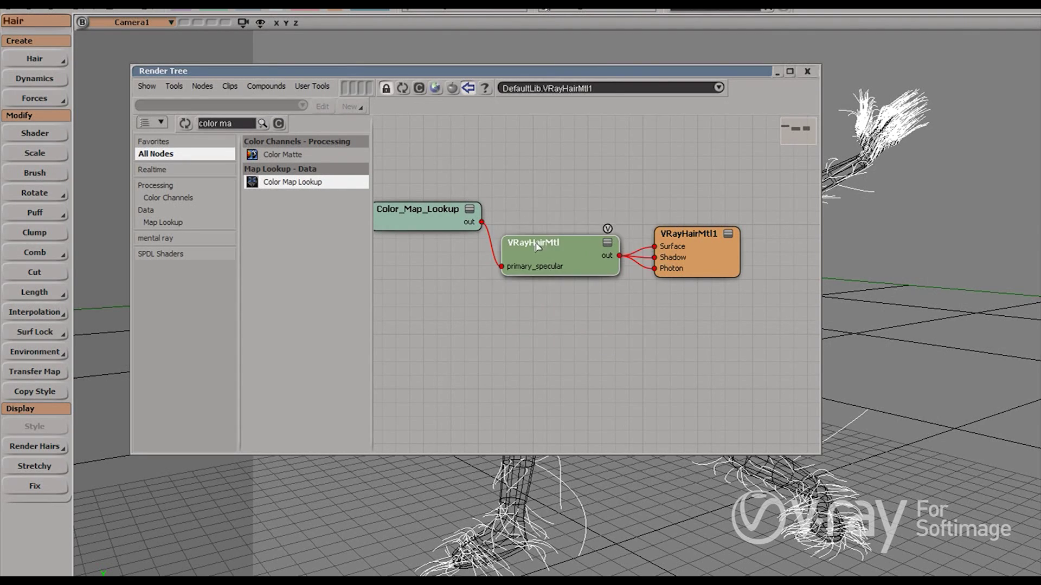
Set the Color_Map_Lookup node's Map to Vertex_Color
{"action": "double_click", "coordinate": [417, 211]}
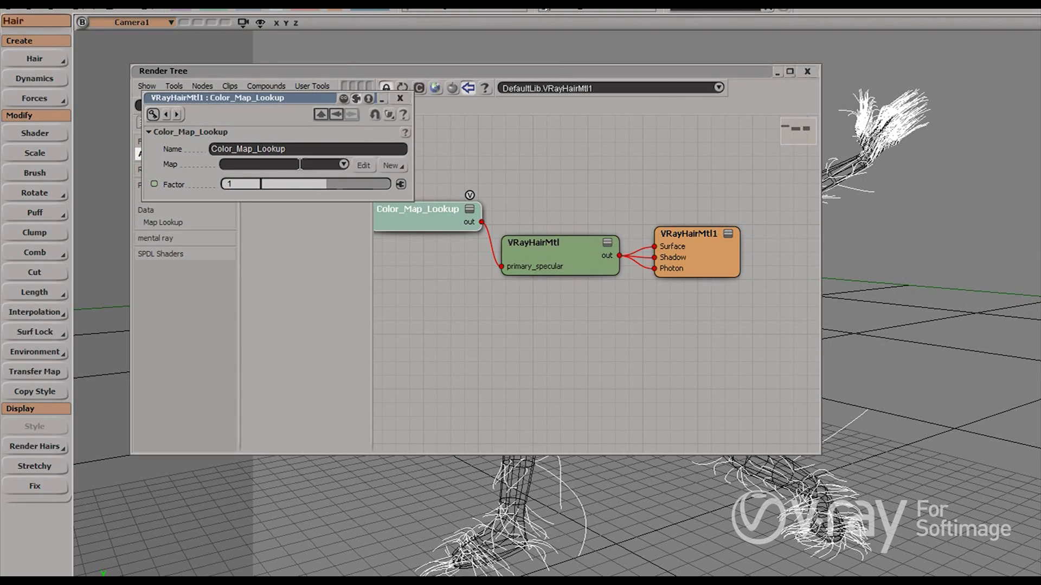
{"action": "left_click", "coordinate": [343, 165]}
{"action": "left_click", "coordinate": [300, 175]}
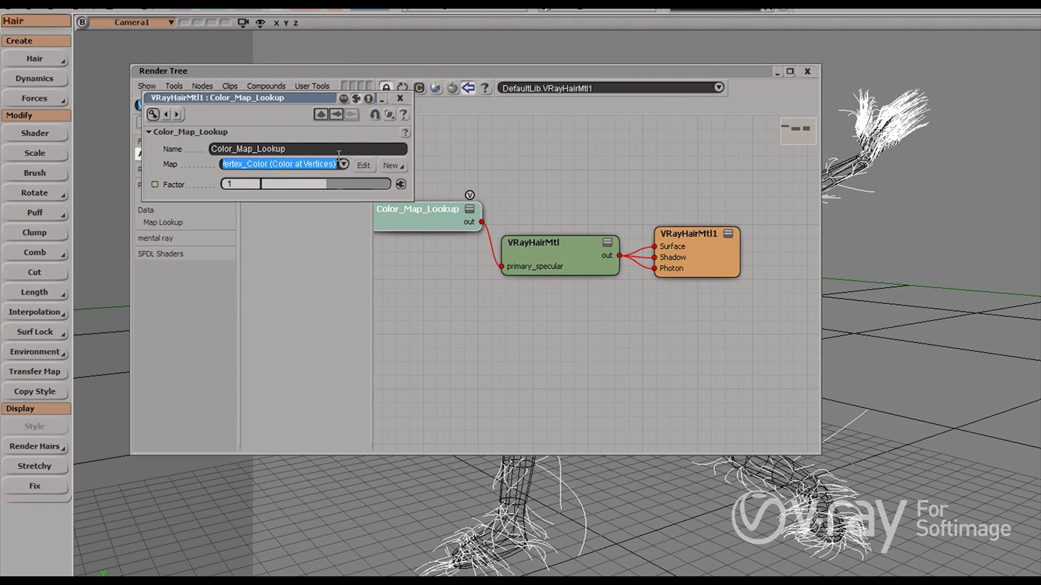
{"action": "left_click", "coordinate": [401, 98]}
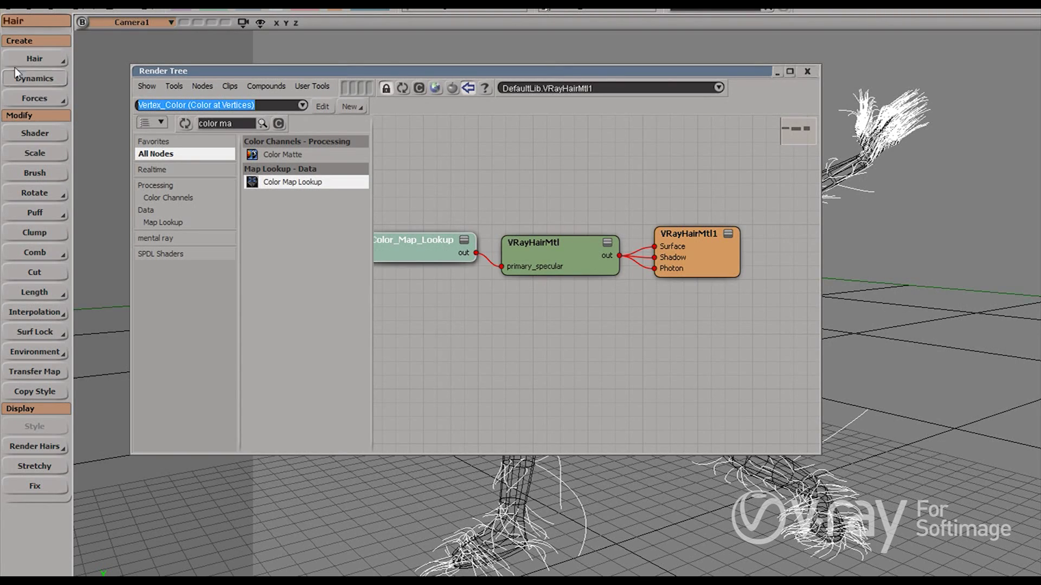
Switch to the Render toolbar and render the scene to preview the vertex-coloured fur
{"action": "left_click", "coordinate": [40, 24]}
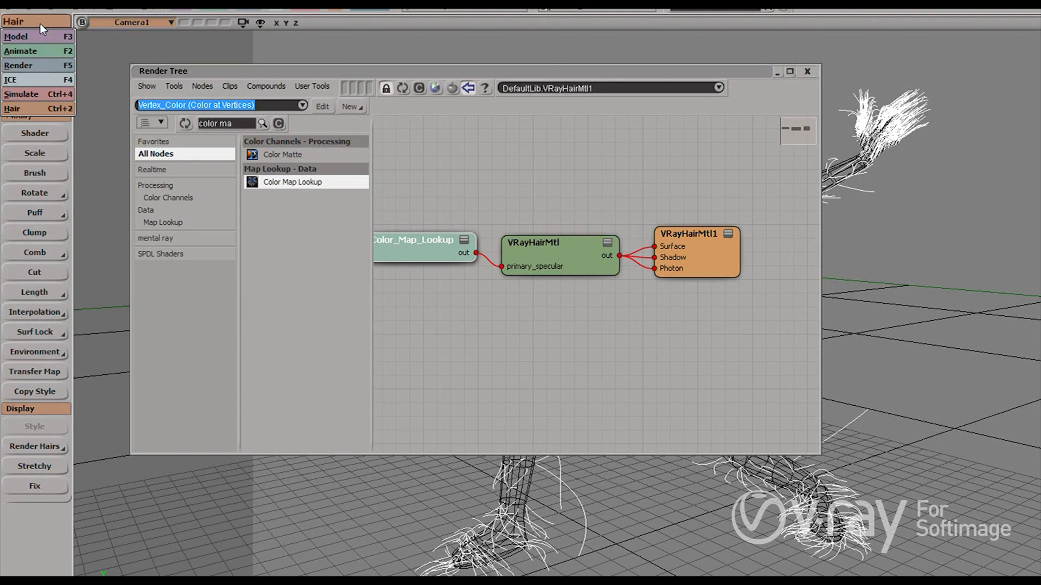
{"action": "left_click", "coordinate": [33, 65]}
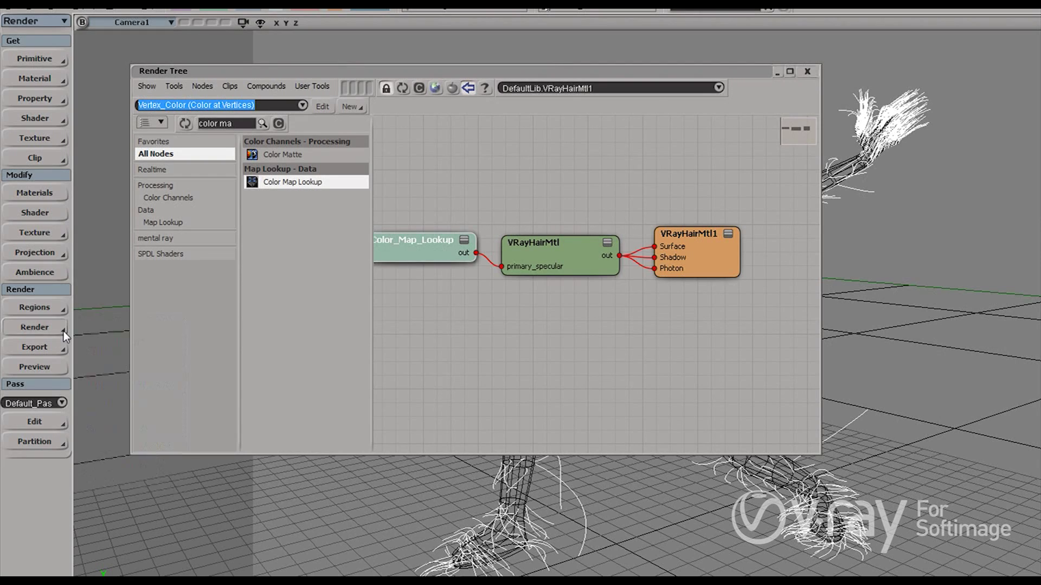
{"action": "left_click", "coordinate": [63, 331]}
{"action": "left_click", "coordinate": [108, 370]}
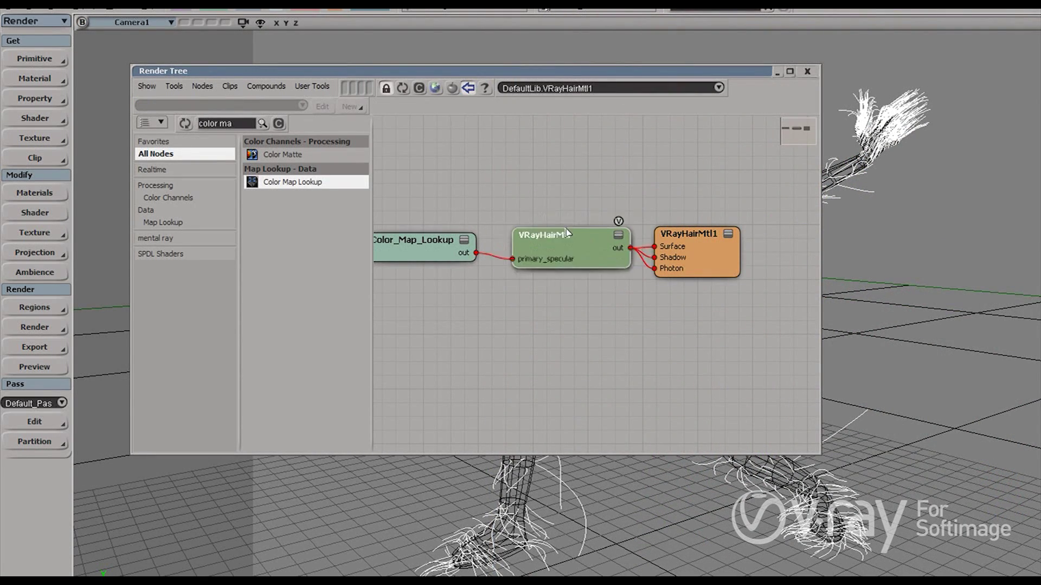
{"action": "left_click_drag", "start_coordinate": [558, 236], "coordinate": [596, 209]}
Search 'vray ha' and place a VRay Hair Sampler node beside the Color_Map_Lookup and VRayHairMtl nodes
{"action": "left_click_drag", "start_coordinate": [699, 233], "coordinate": [759, 225]}
{"action": "left_click_drag", "start_coordinate": [423, 241], "coordinate": [473, 207]}
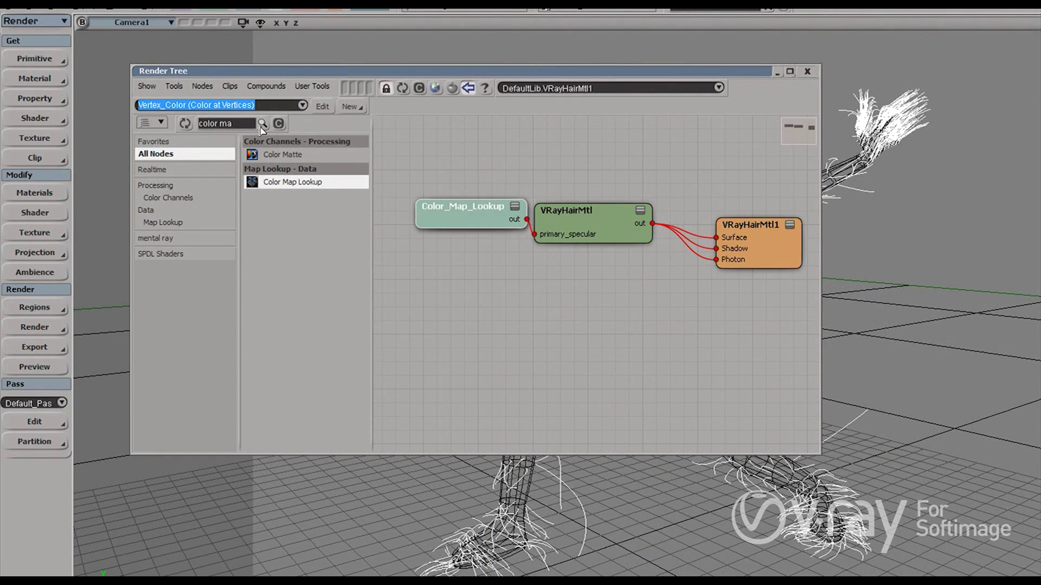
{"action": "left_click", "coordinate": [244, 124]}
{"action": "type", "text": "vra"}
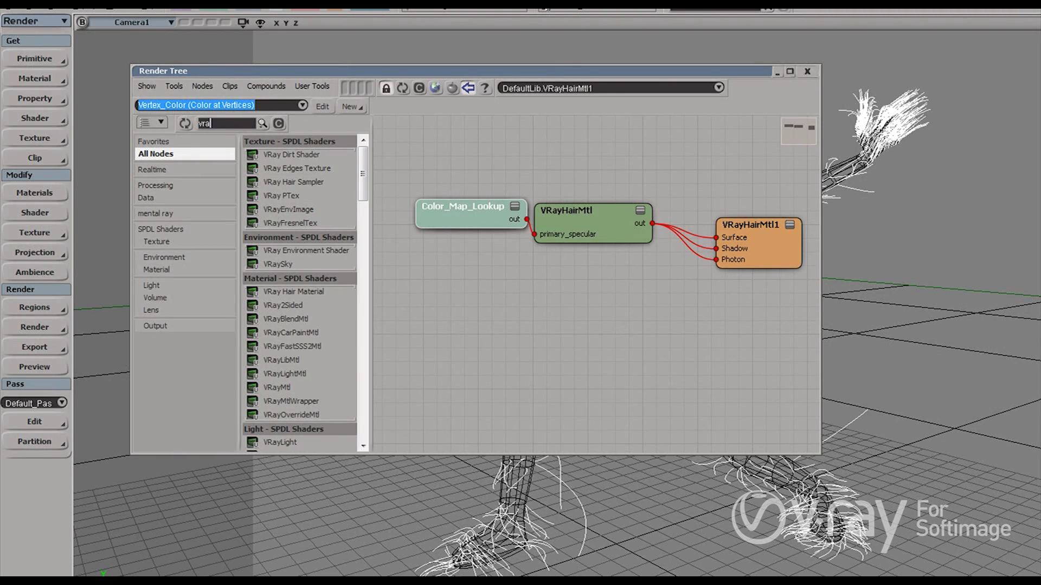
{"action": "type", "text": "y ha"}
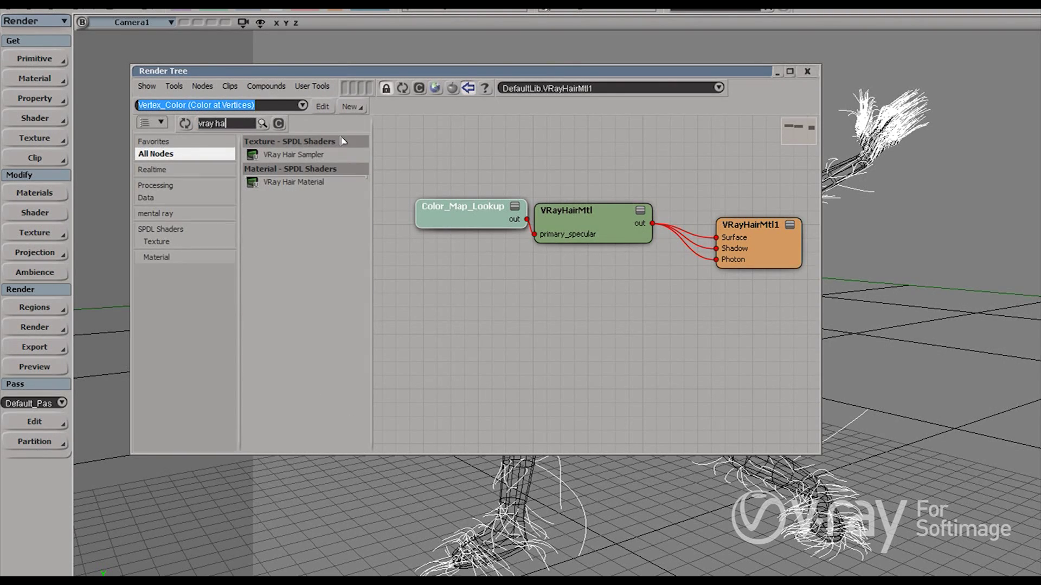
{"action": "left_click_drag", "start_coordinate": [311, 155], "coordinate": [432, 303]}
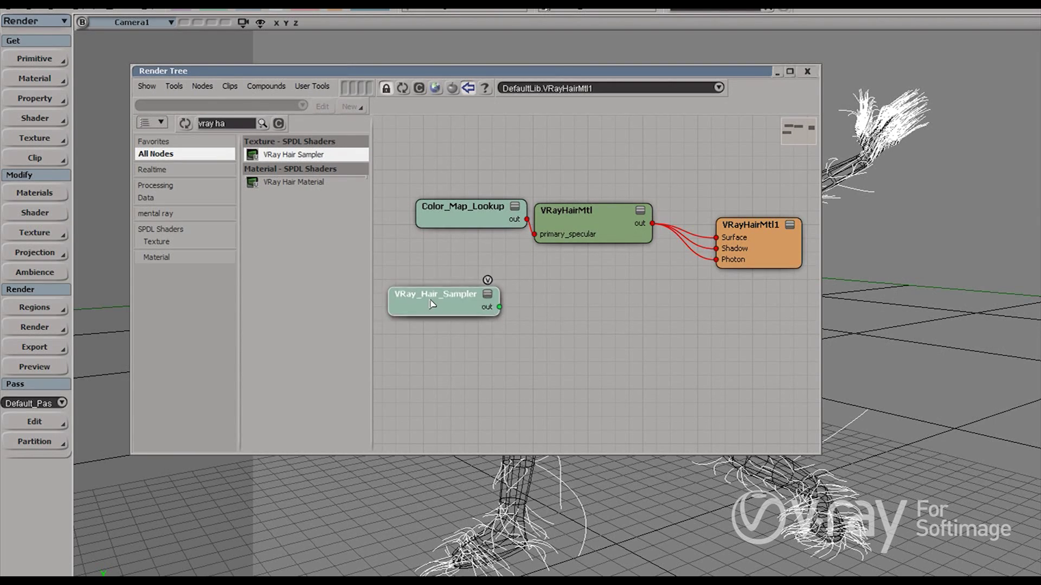
{"action": "left_click_drag", "start_coordinate": [594, 238], "coordinate": [620, 233]}
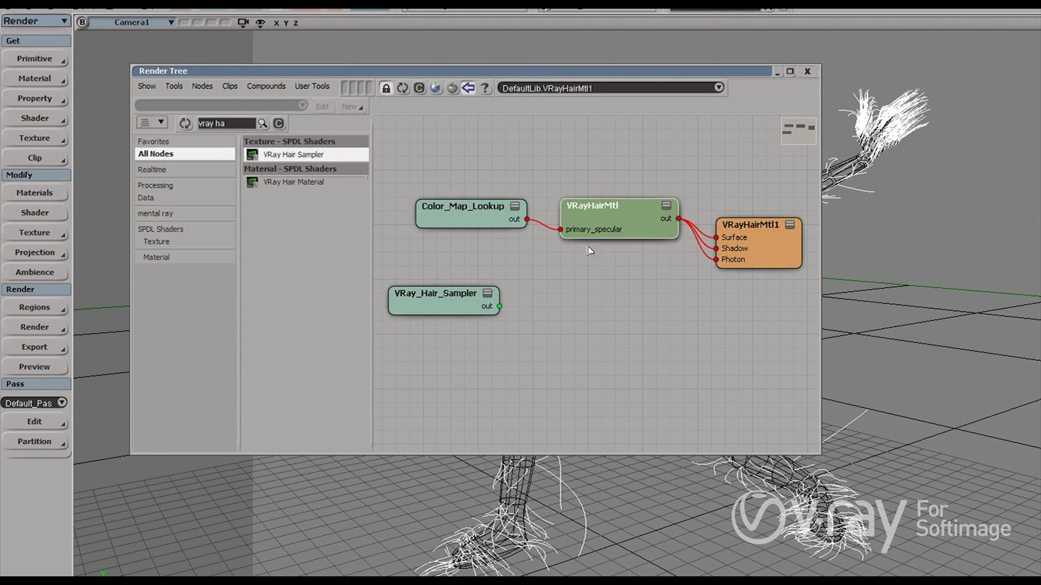
{"action": "left_click_drag", "start_coordinate": [433, 297], "coordinate": [425, 289]}
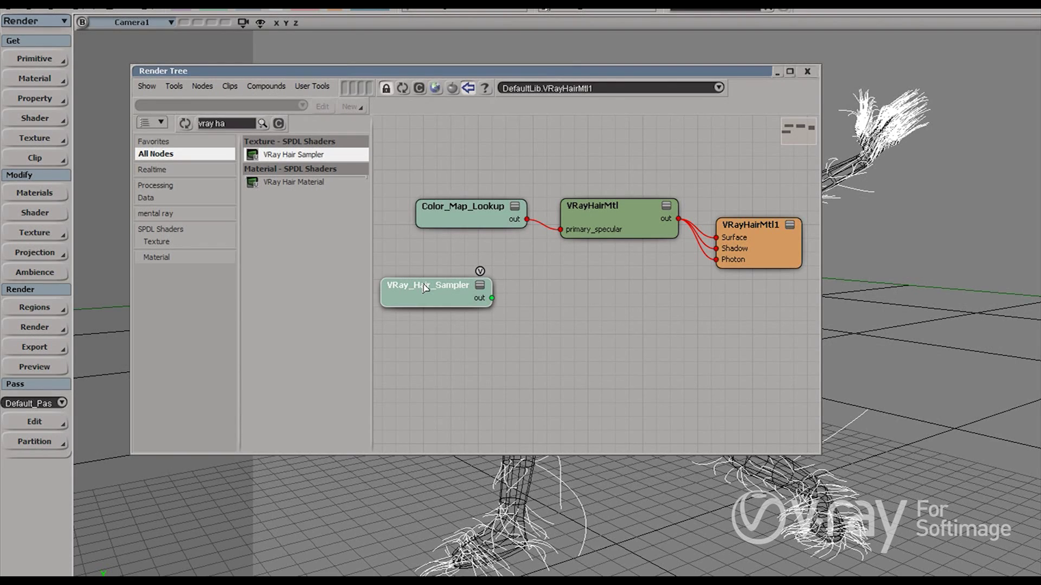
{"action": "left_click", "coordinate": [230, 125]}
{"action": "type", "text": "grad"}
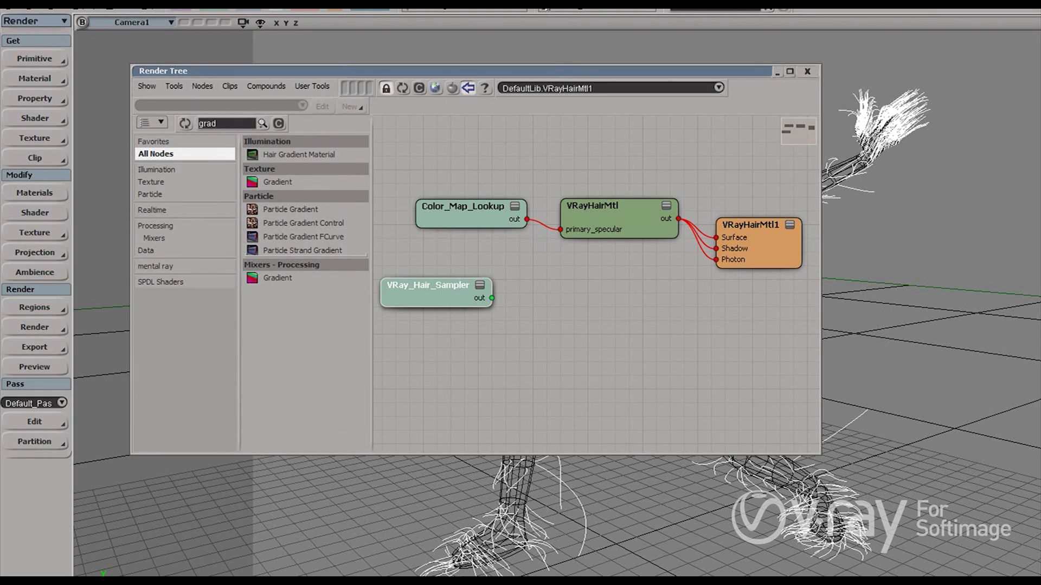
Add a Gradient node fed by VRay_Hair_Sampler and wire it into VRayHairMtl's secondary_specular
{"action": "left_click_drag", "start_coordinate": [277, 277], "coordinate": [564, 328]}
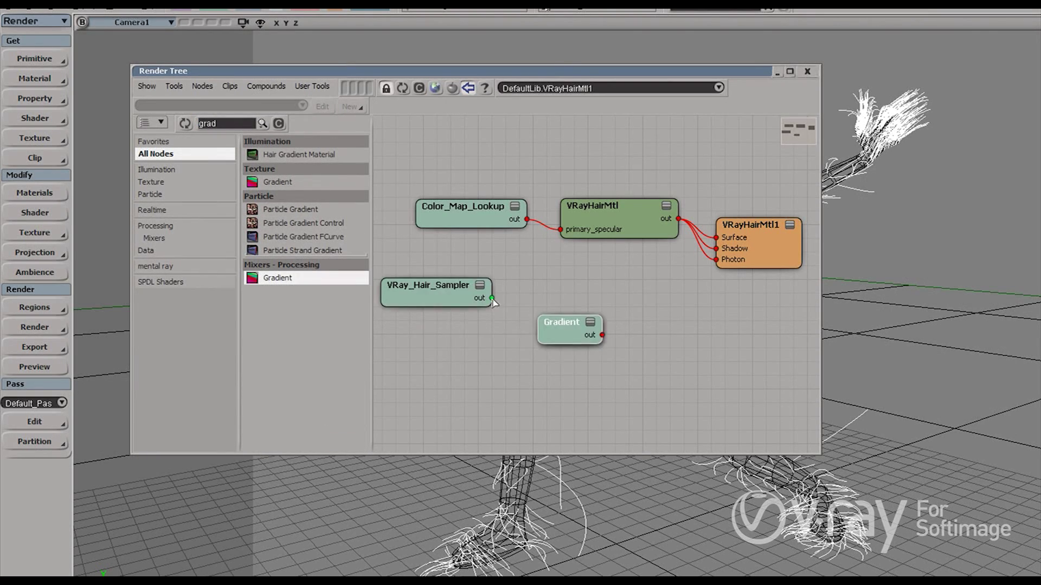
{"action": "left_click_drag", "start_coordinate": [472, 286], "coordinate": [467, 301]}
{"action": "left_click_drag", "start_coordinate": [600, 234], "coordinate": [634, 240]}
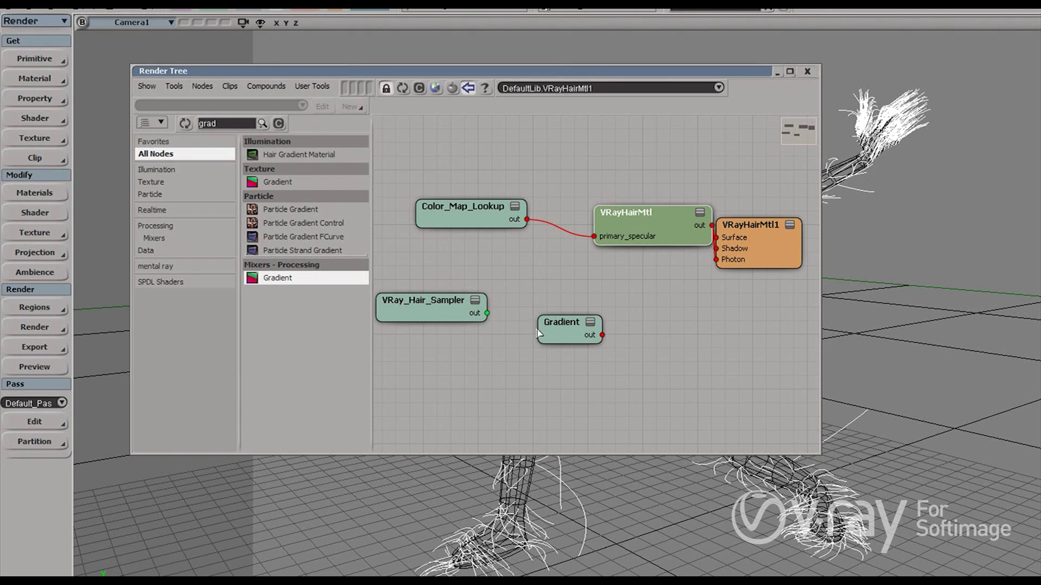
{"action": "left_click_drag", "start_coordinate": [553, 329], "coordinate": [527, 308]}
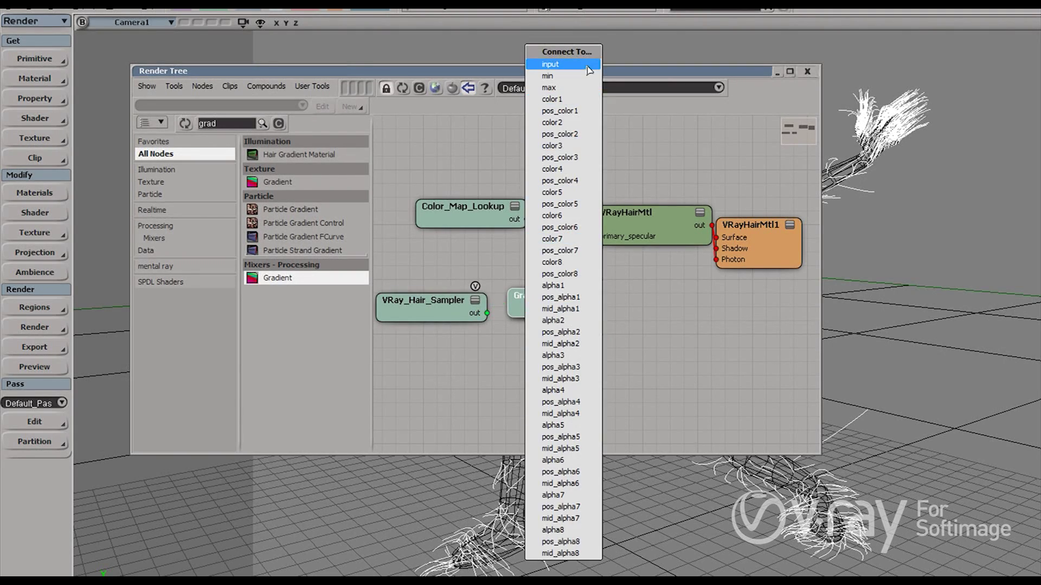
{"action": "left_click", "coordinate": [563, 68]}
{"action": "left_click_drag", "start_coordinate": [571, 308], "coordinate": [621, 236]}
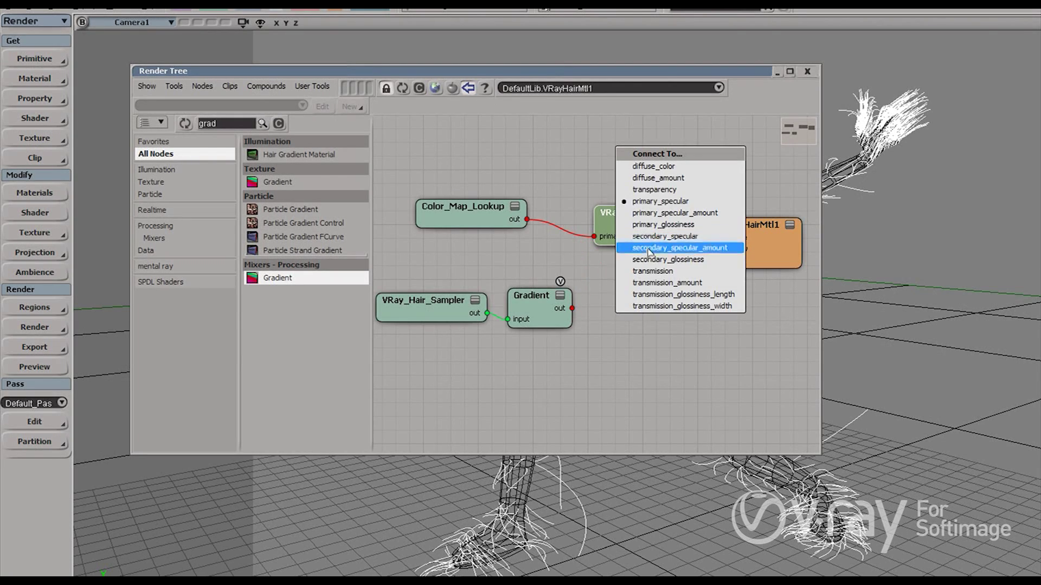
{"action": "left_click", "coordinate": [682, 239]}
Make the gradient red-blue-green-yellow: move yellow to the end and delete the cyan and magenta stops
{"action": "double_click", "coordinate": [528, 298]}
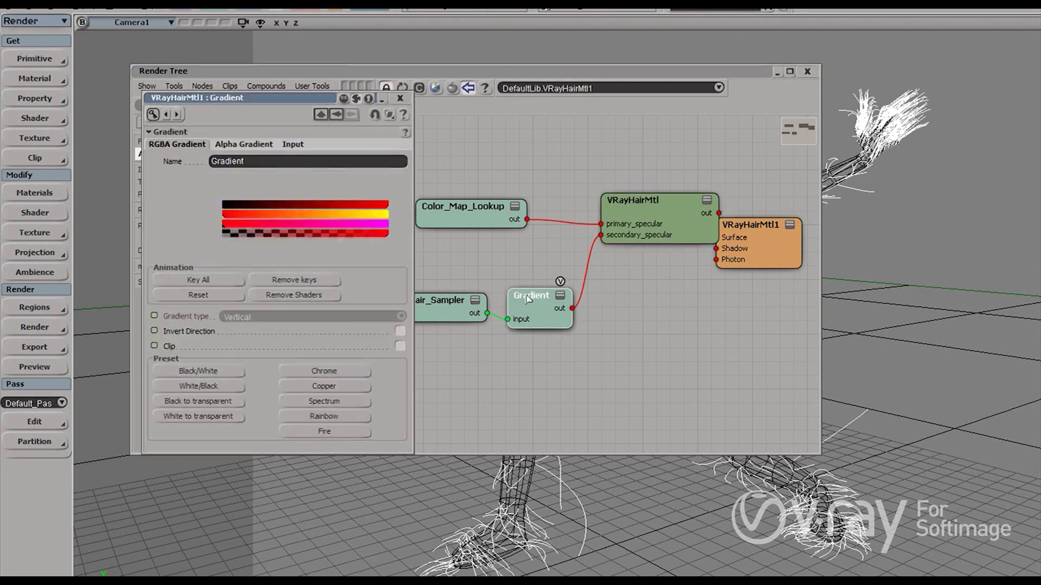
{"action": "left_click_drag", "start_coordinate": [358, 191], "coordinate": [405, 191]}
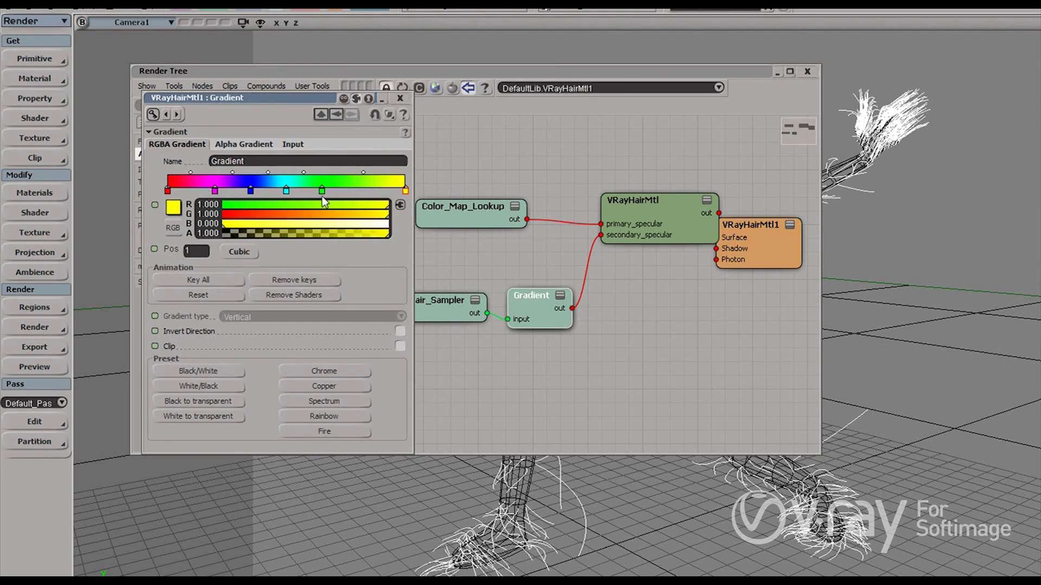
{"action": "left_click", "coordinate": [286, 191]}
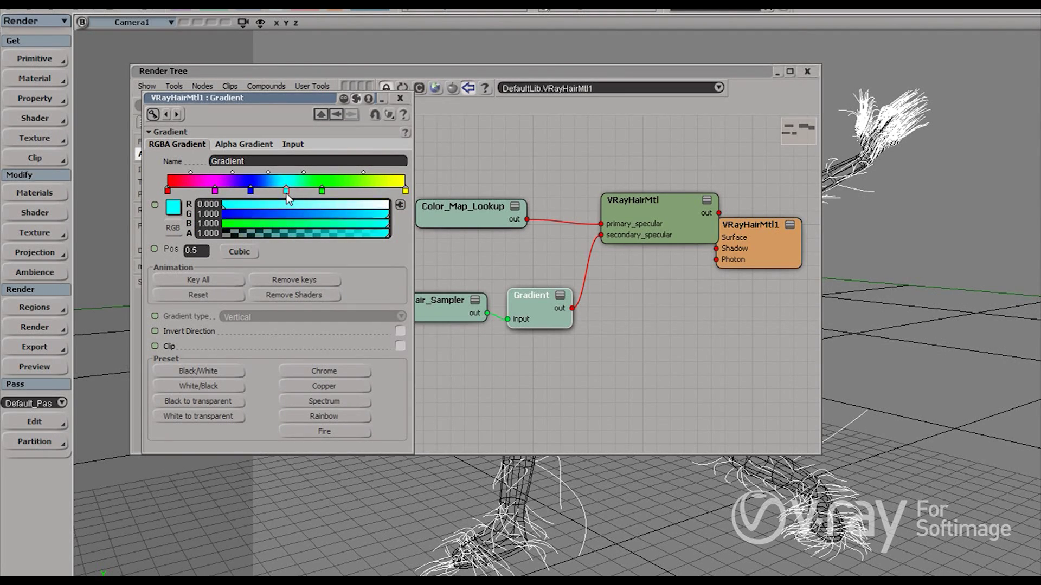
{"action": "middle_click", "coordinate": [287, 191]}
{"action": "left_click", "coordinate": [215, 192]}
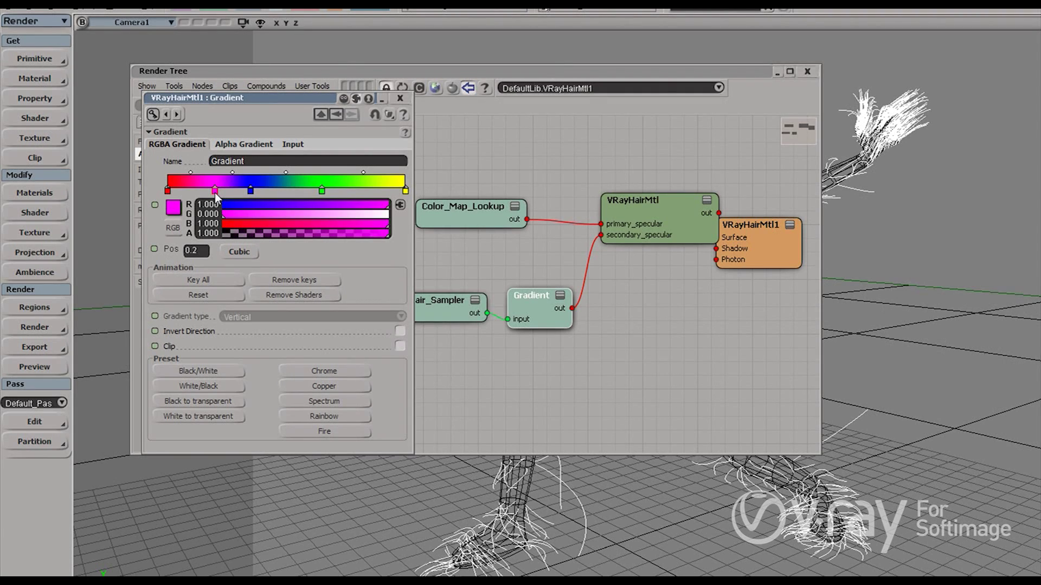
{"action": "middle_click", "coordinate": [215, 191]}
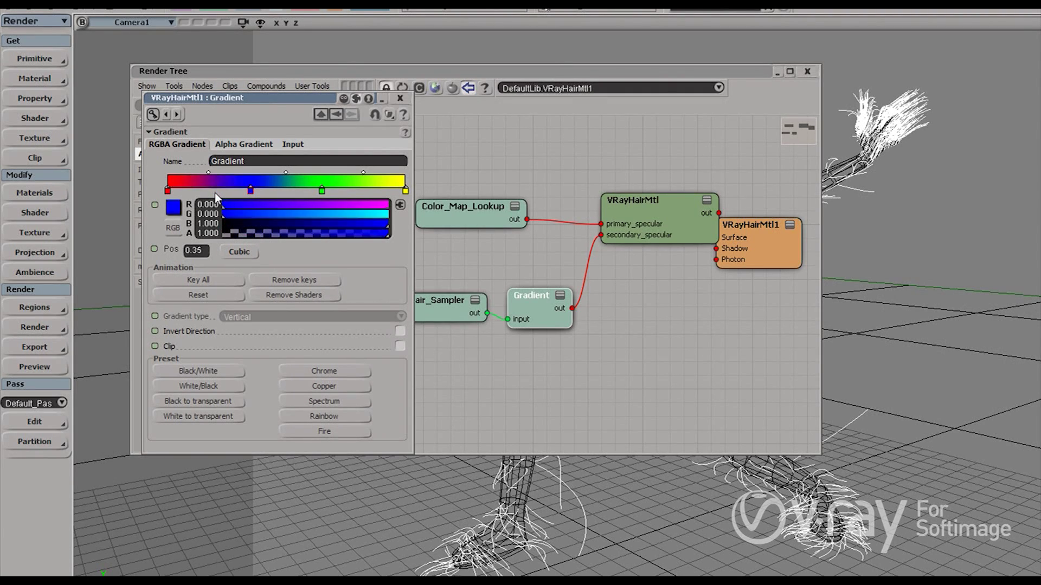
{"action": "left_click", "coordinate": [400, 99]}
{"action": "left_click_drag", "start_coordinate": [534, 297], "coordinate": [531, 279]}
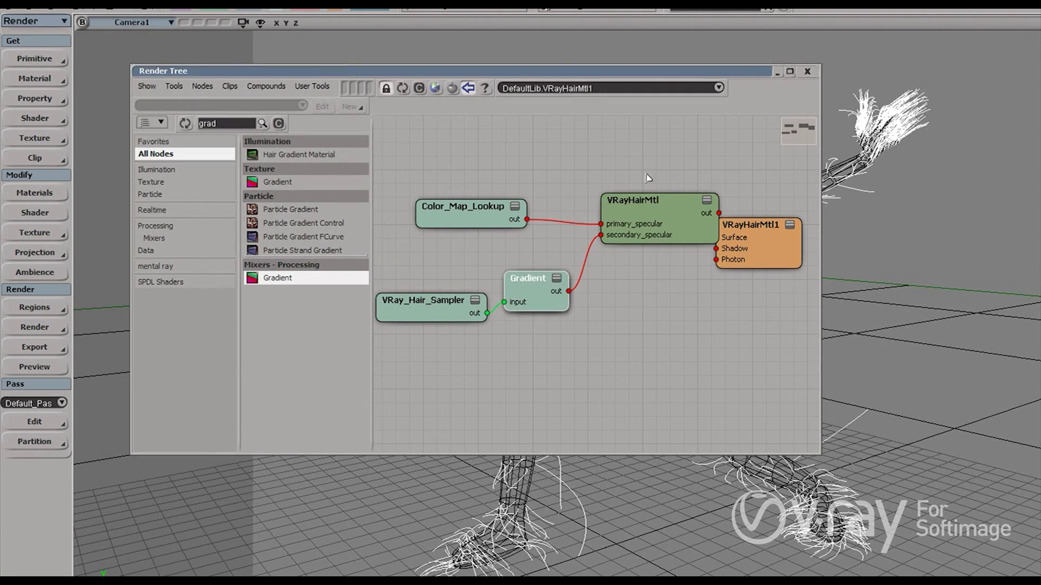
Render the current frame of the furry biped with V-Ray from the Render menu
{"action": "left_click", "coordinate": [61, 329]}
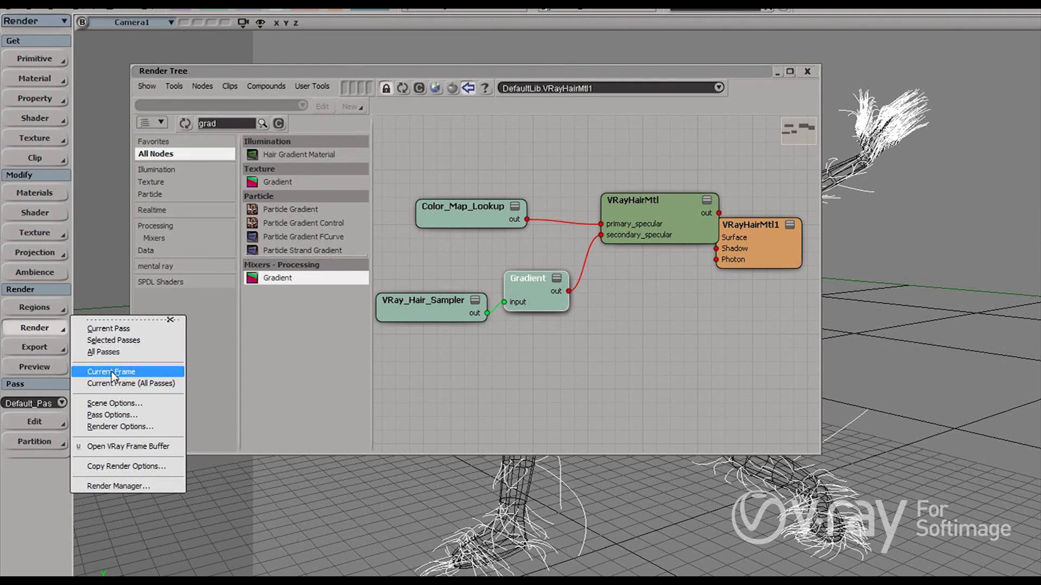
{"action": "left_click", "coordinate": [111, 372]}
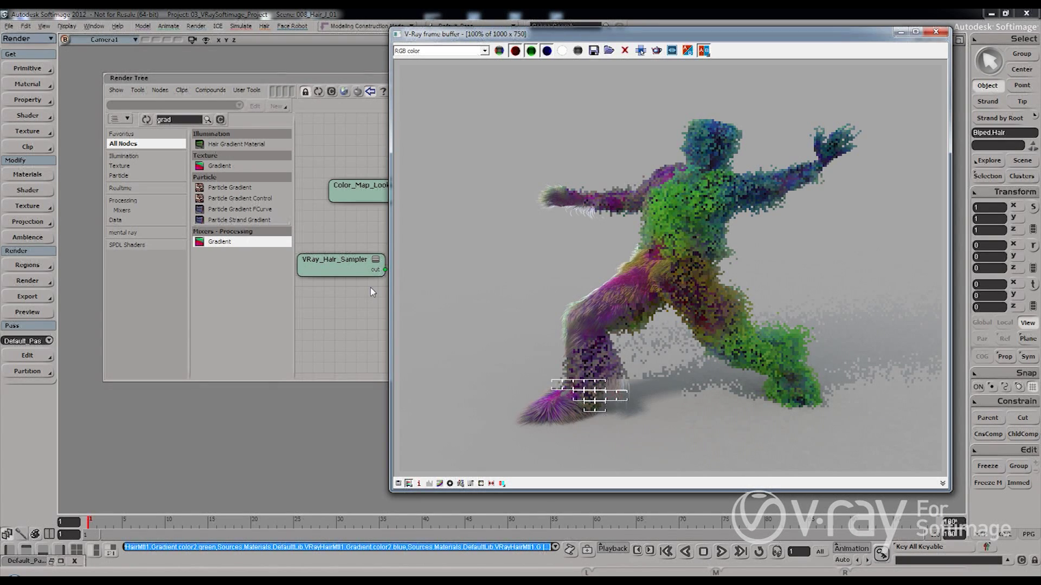
Zoom and pan the V-Ray frame buffer to inspect the magenta leg fur and olive hips, then zoom back out
{"action": "scroll", "coordinate": [618, 323], "scroll_direction": "up", "scroll_amount": 1}
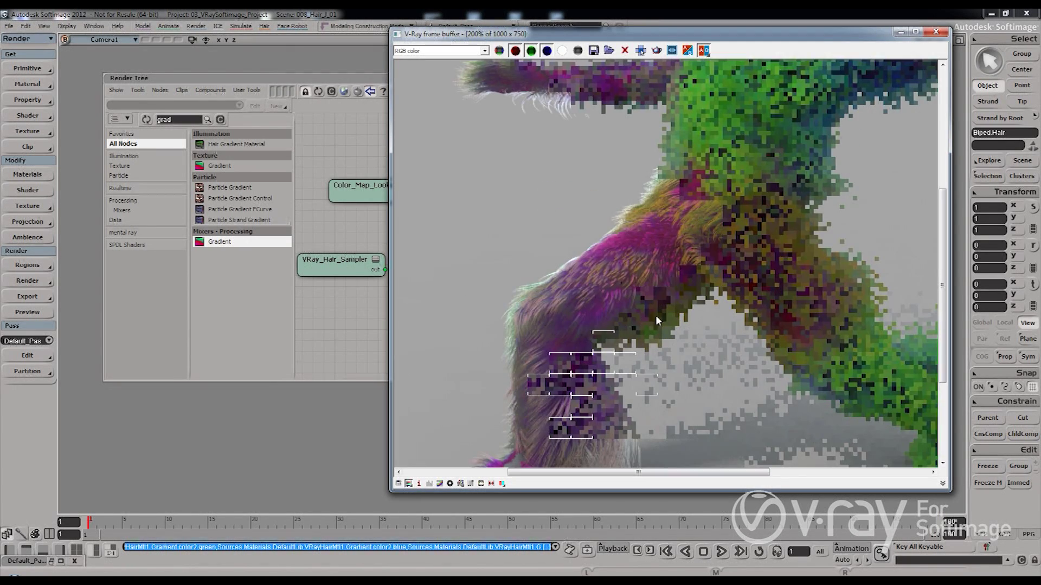
{"action": "middle_click_drag", "start_coordinate": [656, 314], "coordinate": [604, 287]}
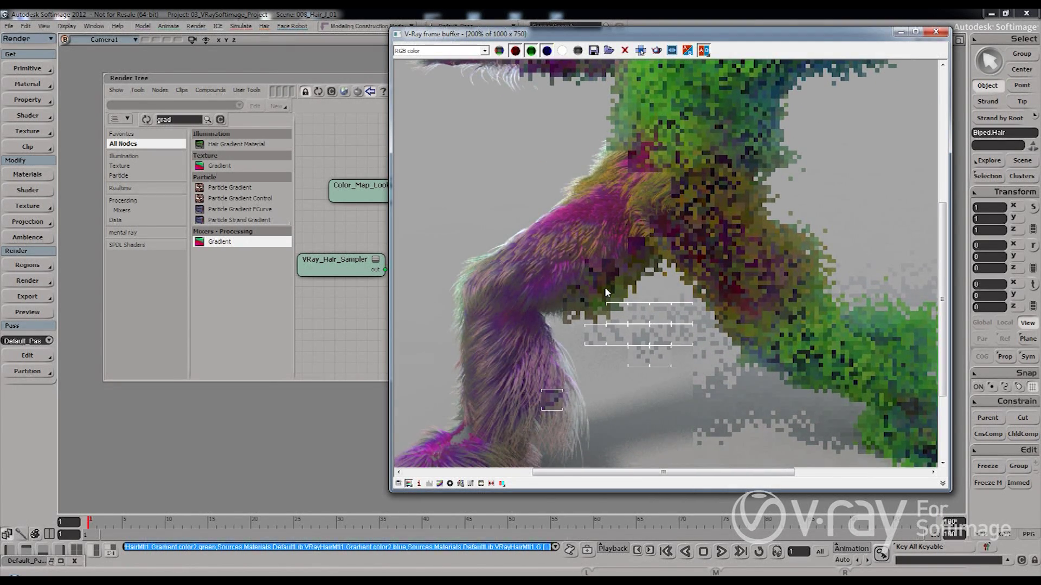
{"action": "mouse_move", "coordinate": [630, 256]}
{"action": "middle_mouse_down"}
{"action": "mouse_move", "coordinate": [601, 273]}
{"action": "mouse_move", "coordinate": [635, 249]}
{"action": "mouse_move", "coordinate": [620, 247]}
{"action": "middle_mouse_up"}
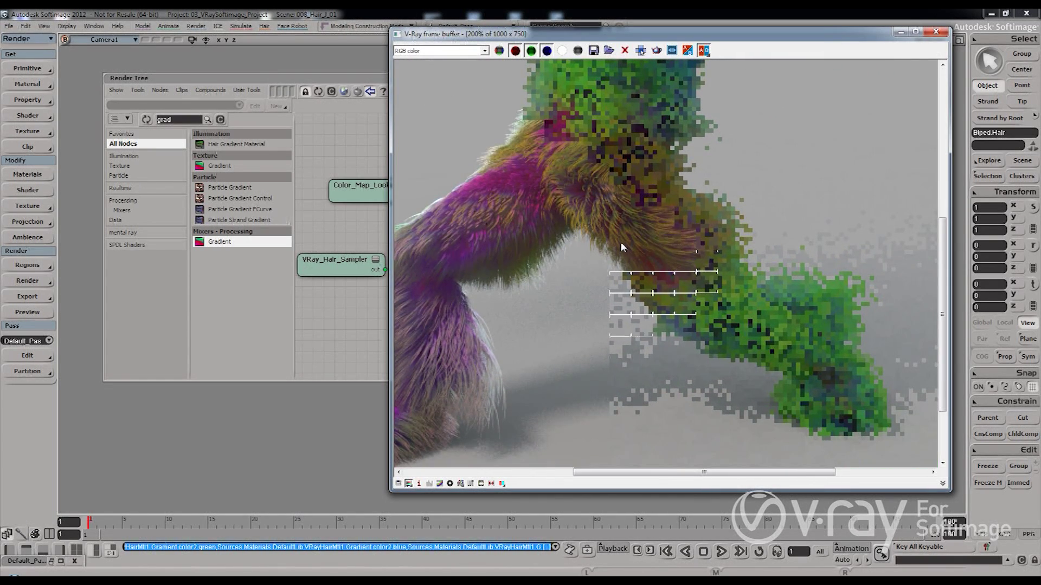
{"action": "scroll", "coordinate": [665, 268], "scroll_direction": "down", "scroll_amount": 1}
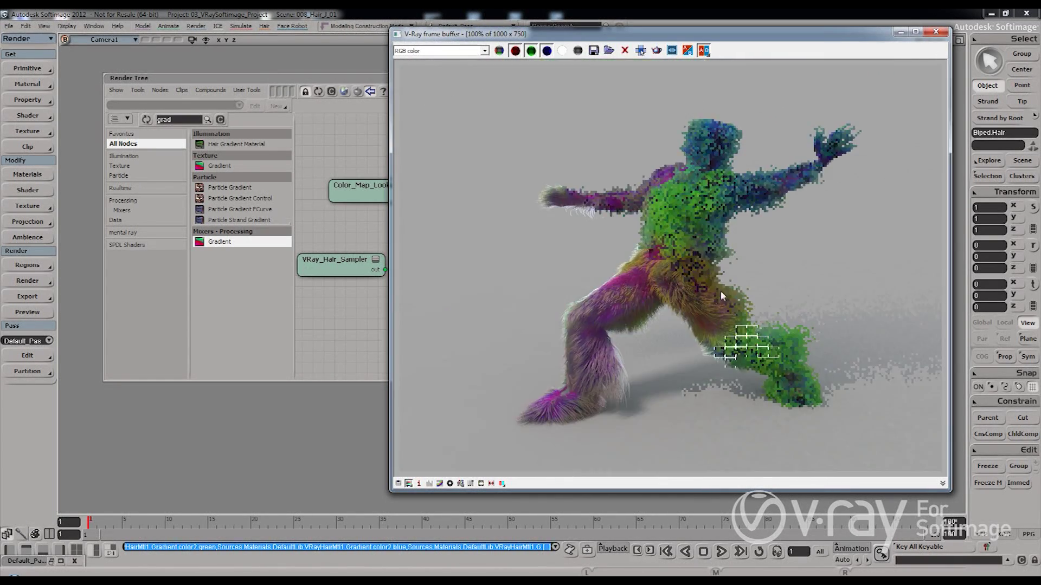